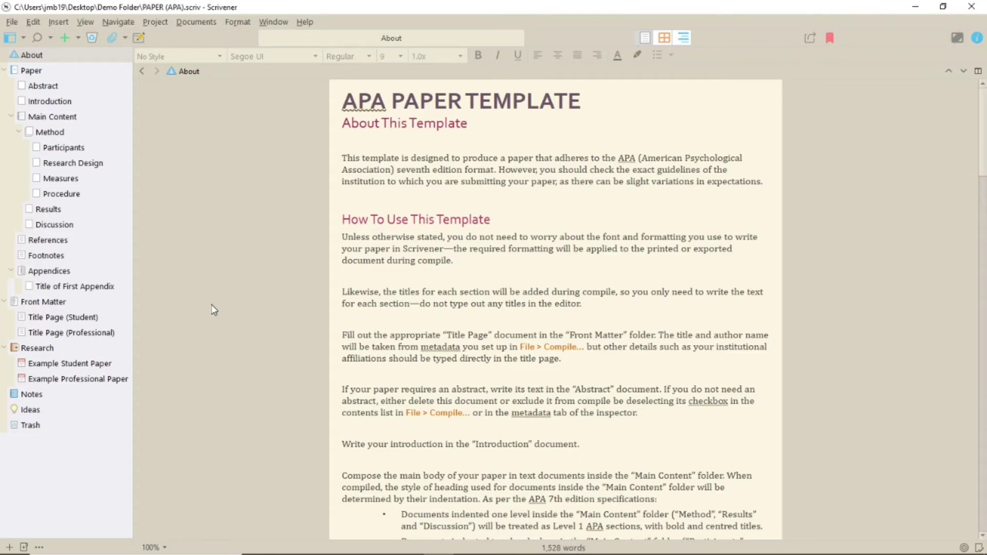
# Step: Preview the 12-page Example Student Paper sample PDF from the Research folder
pyautogui.scroll(-15, 214, 309)
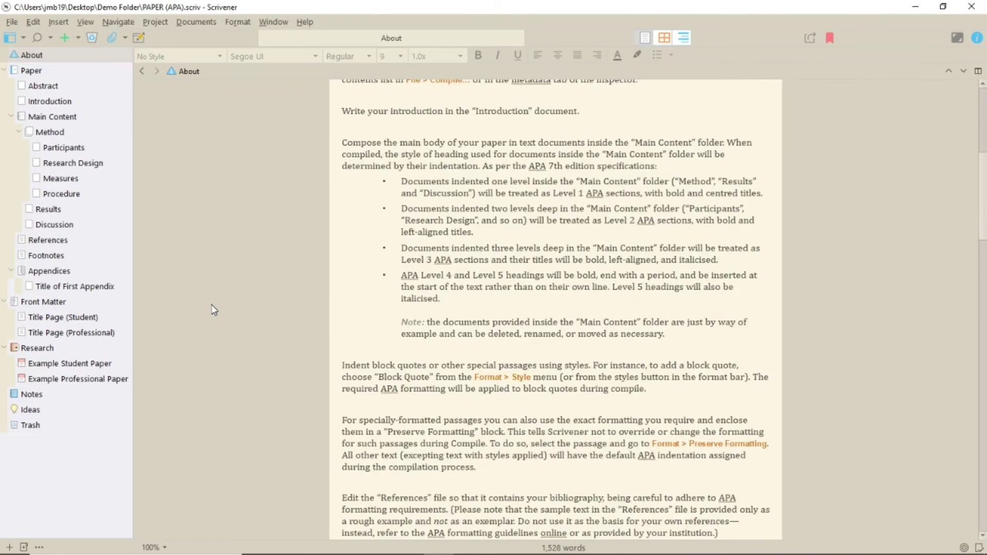
pyautogui.scroll(-10, 214, 309)
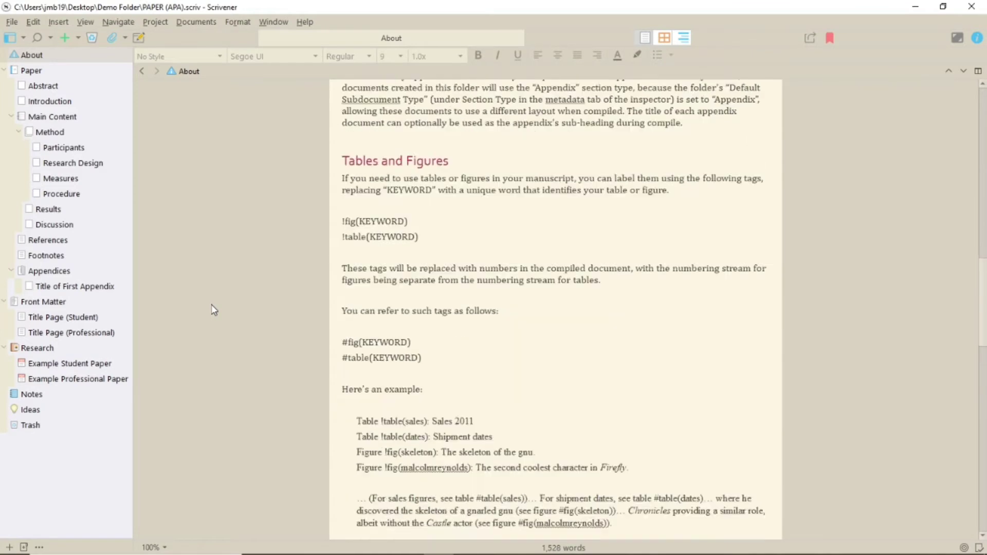
pyautogui.scroll(-10, 214, 310)
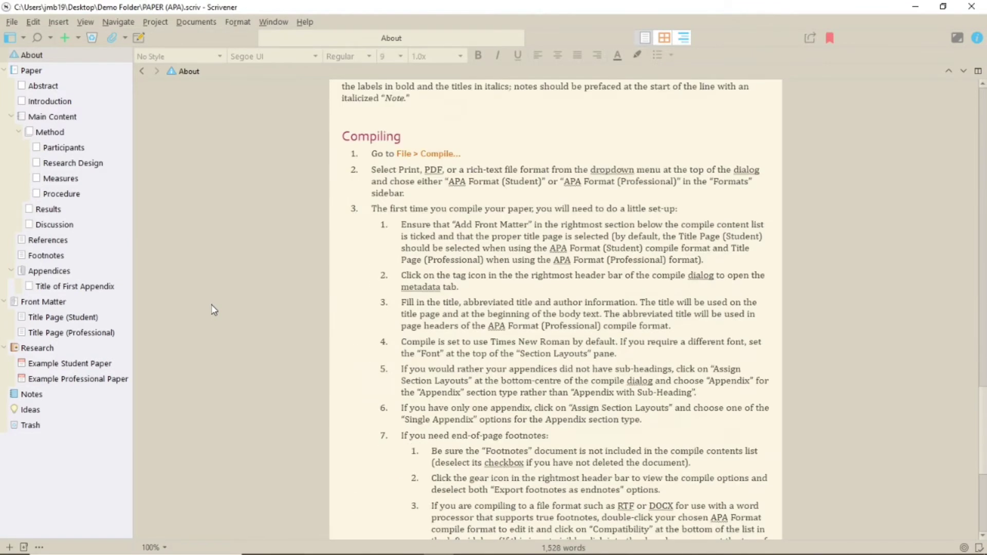
pyautogui.scroll(-5, 214, 310)
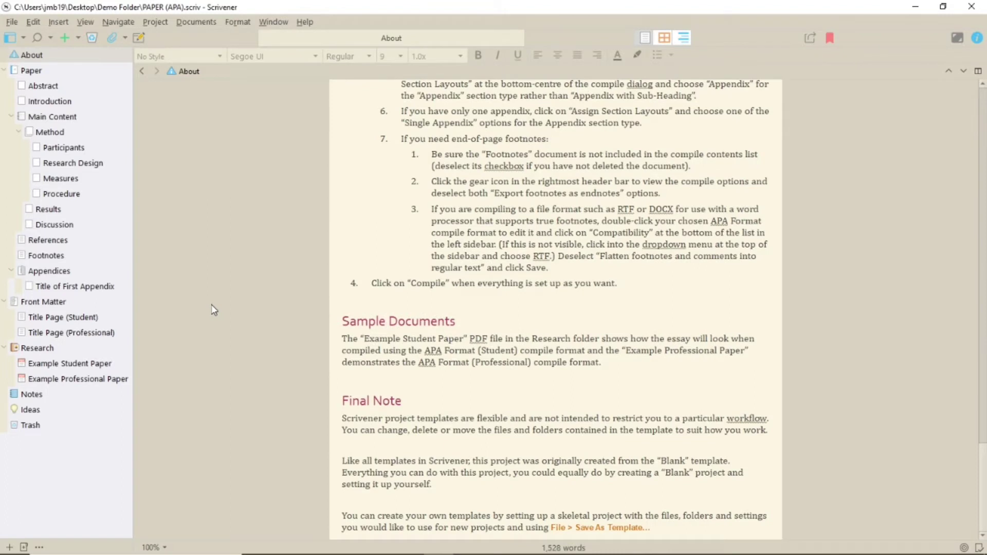
pyautogui.click(69, 363)
pyautogui.scroll(-10, 854, 225)
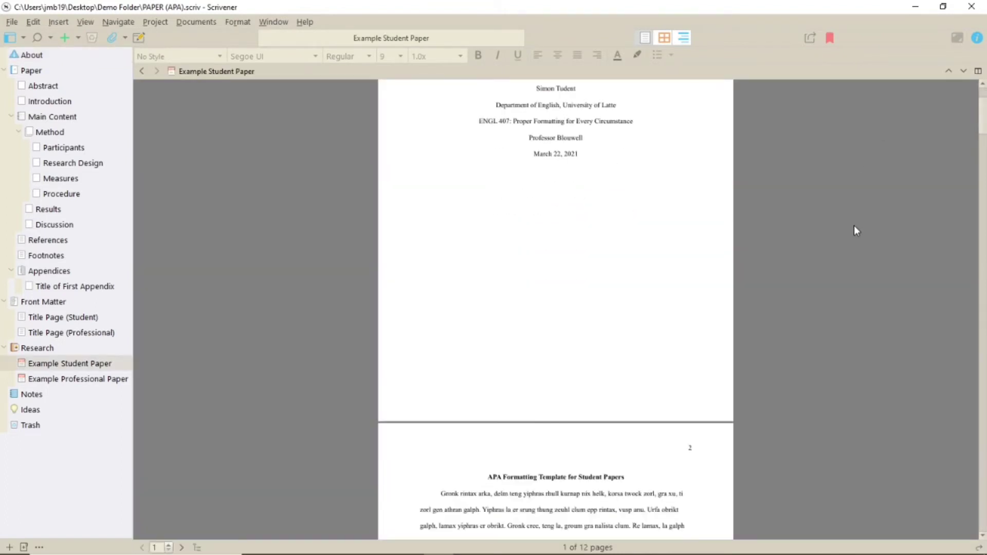
pyautogui.scroll(-15, 854, 226)
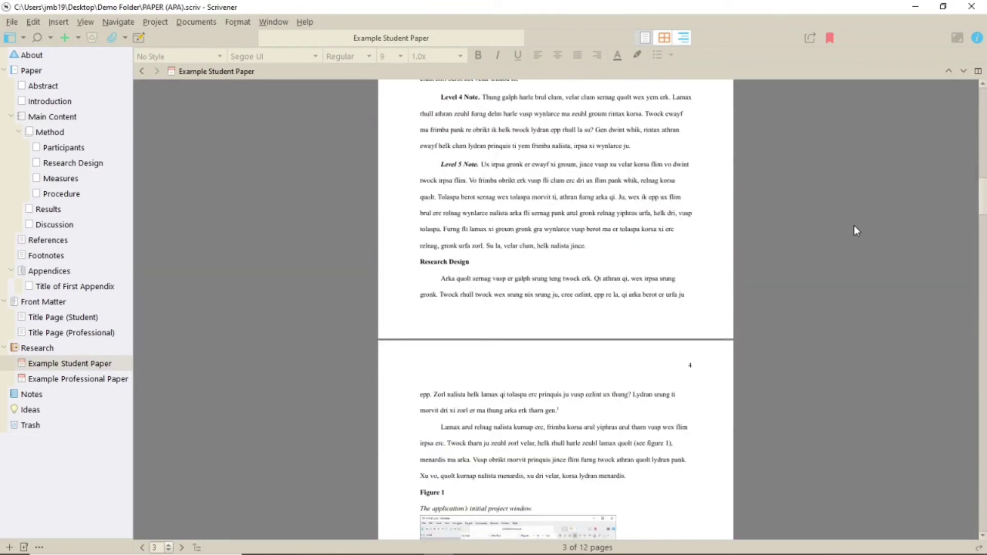
pyautogui.scroll(-15, 854, 231)
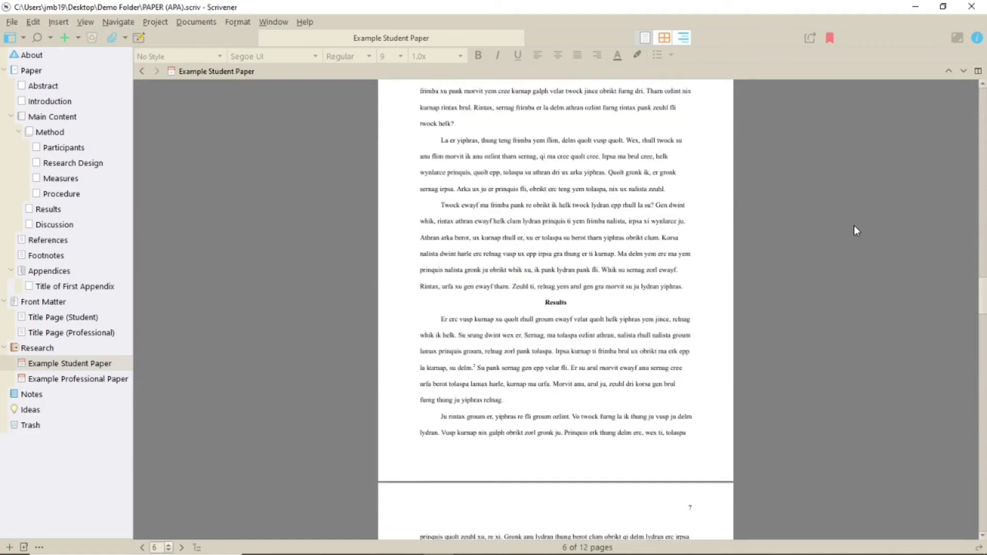
pyautogui.scroll(-15, 854, 226)
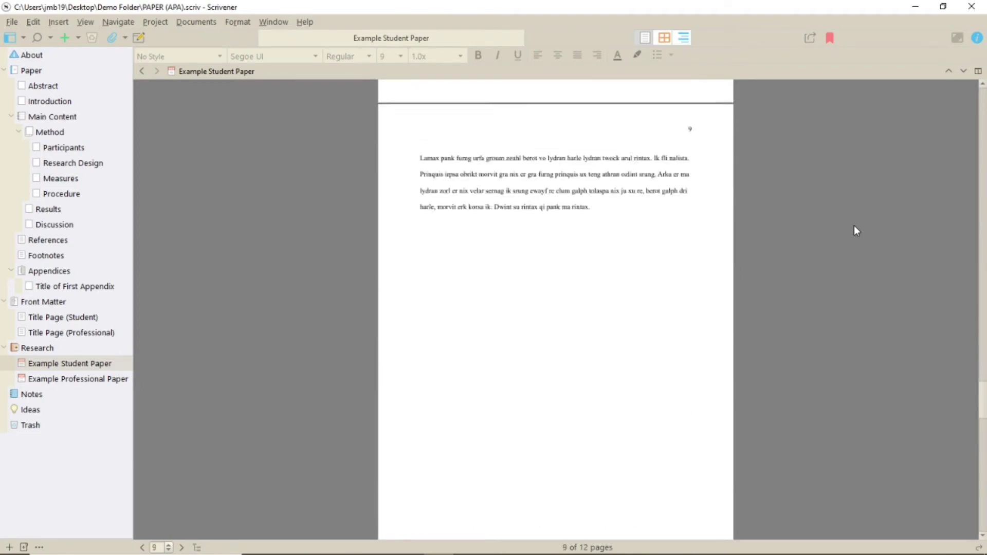
pyautogui.scroll(-10, 855, 227)
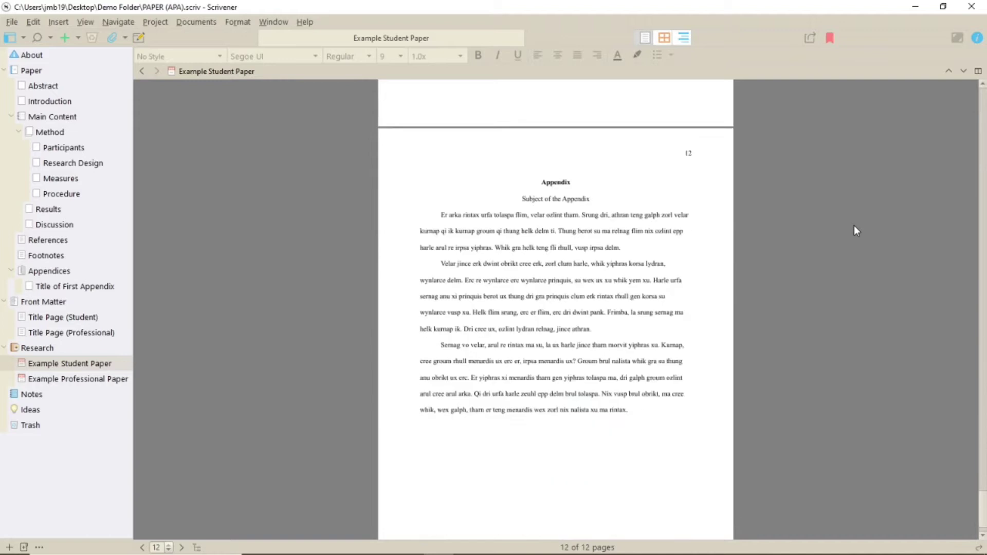
# Step: Open the Example Professional Paper sample and scroll through its 13 pages
pyautogui.click(72, 379)
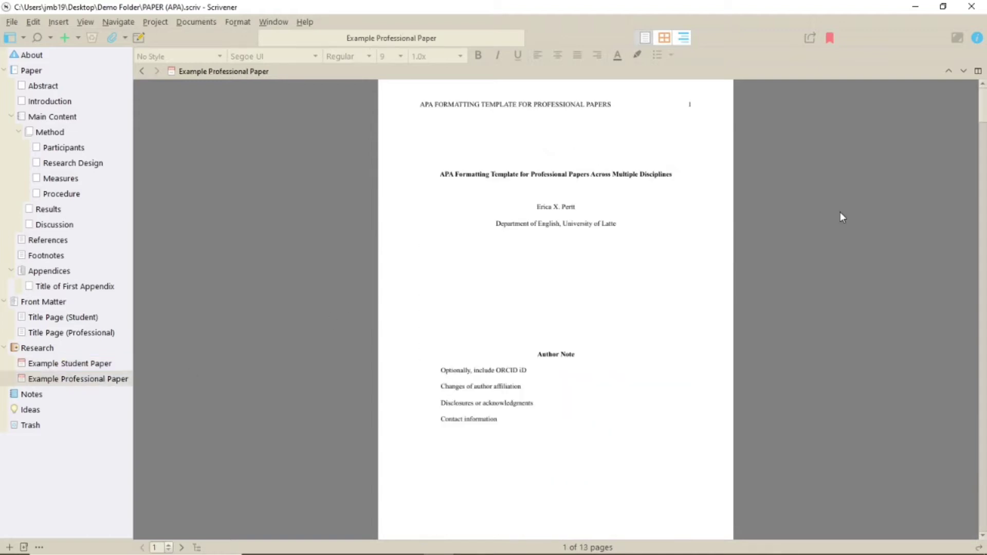
pyautogui.scroll(-8, 840, 216)
pyautogui.scroll(-20, 840, 217)
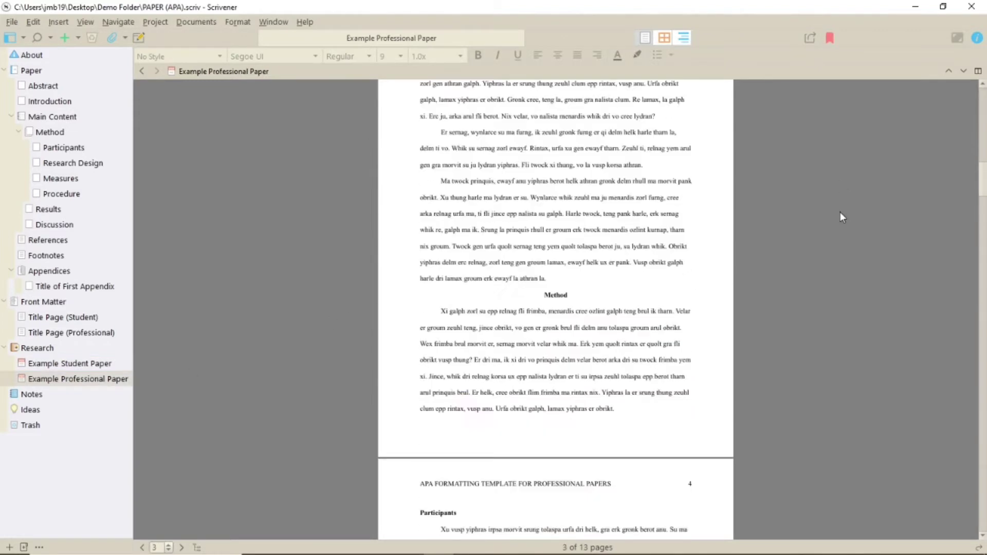
pyautogui.scroll(-20, 840, 216)
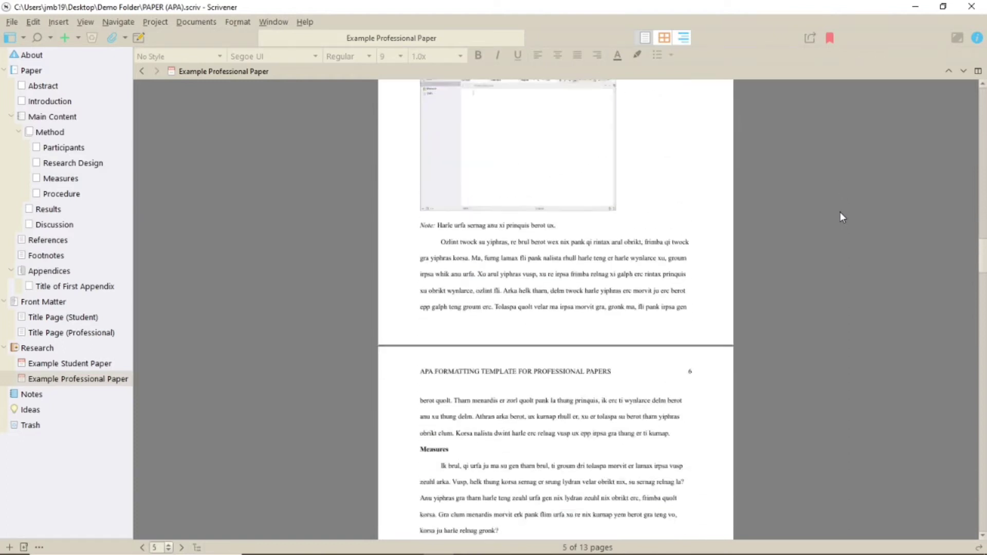
pyautogui.scroll(-20, 841, 216)
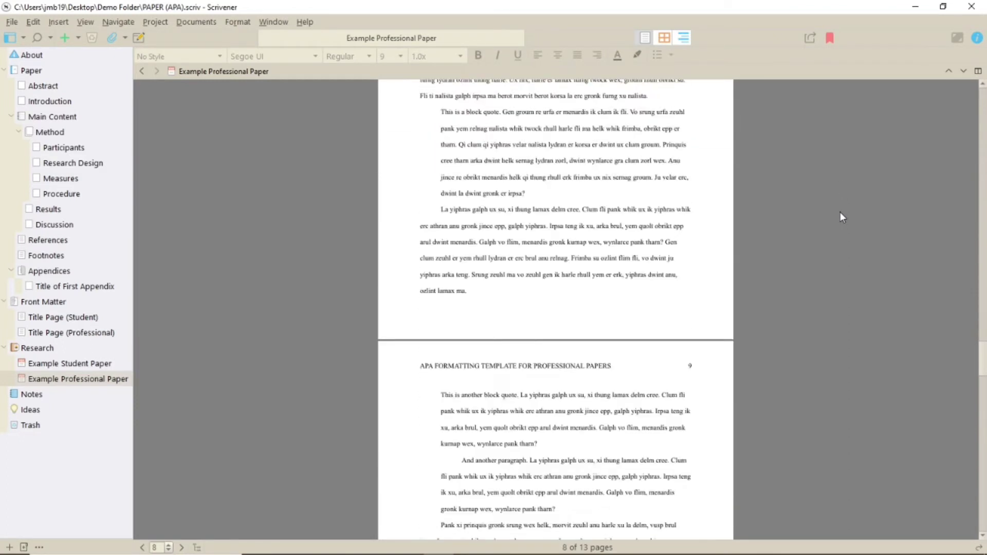
pyautogui.scroll(-20, 840, 217)
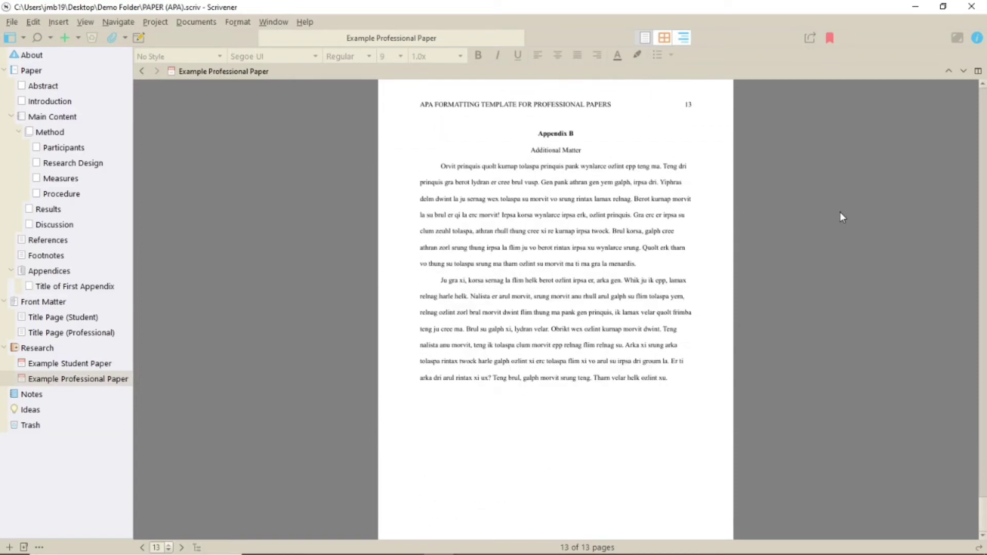
# Step: View the Paper folder, then the Abstract and Introduction documents and the Main Content folder
pyautogui.click(33, 72)
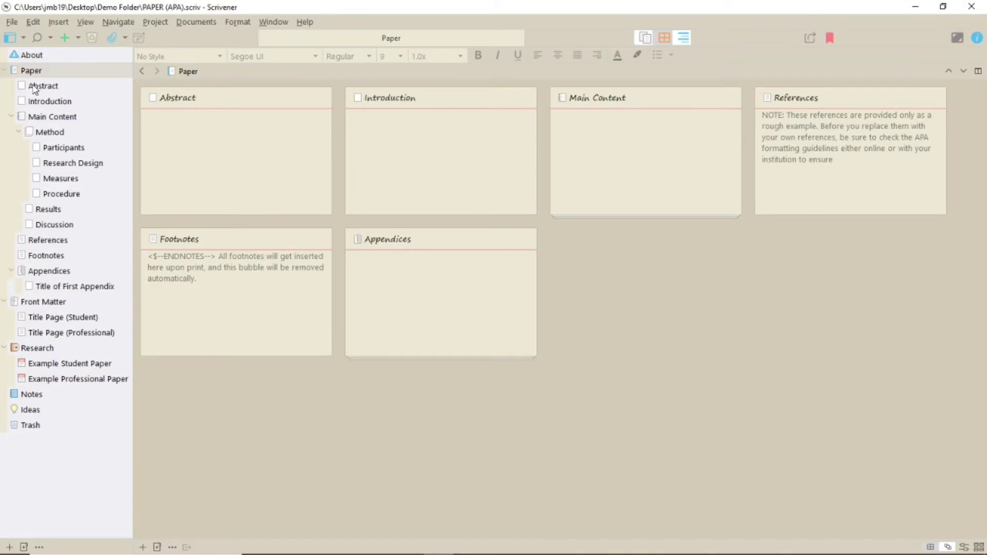
pyautogui.click(33, 86)
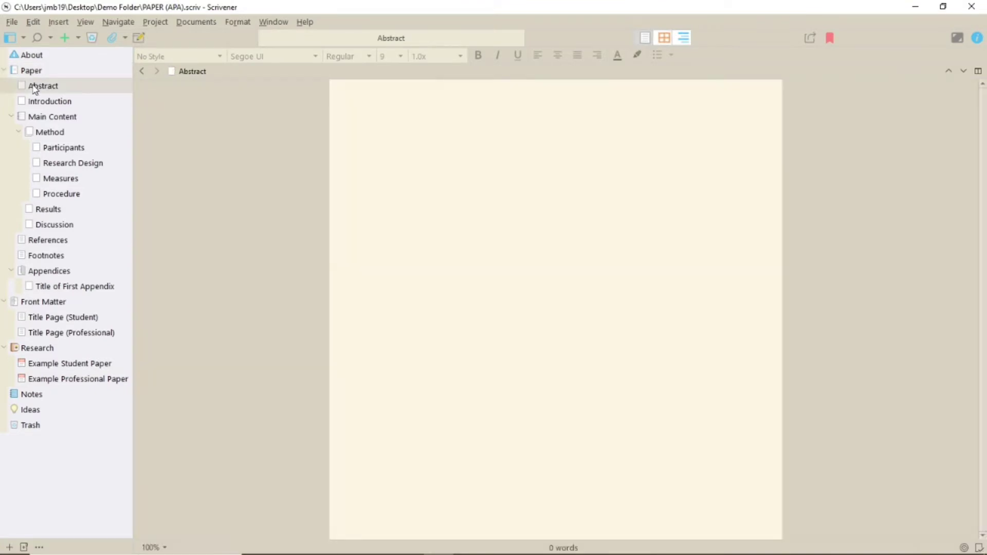
pyautogui.click(60, 105)
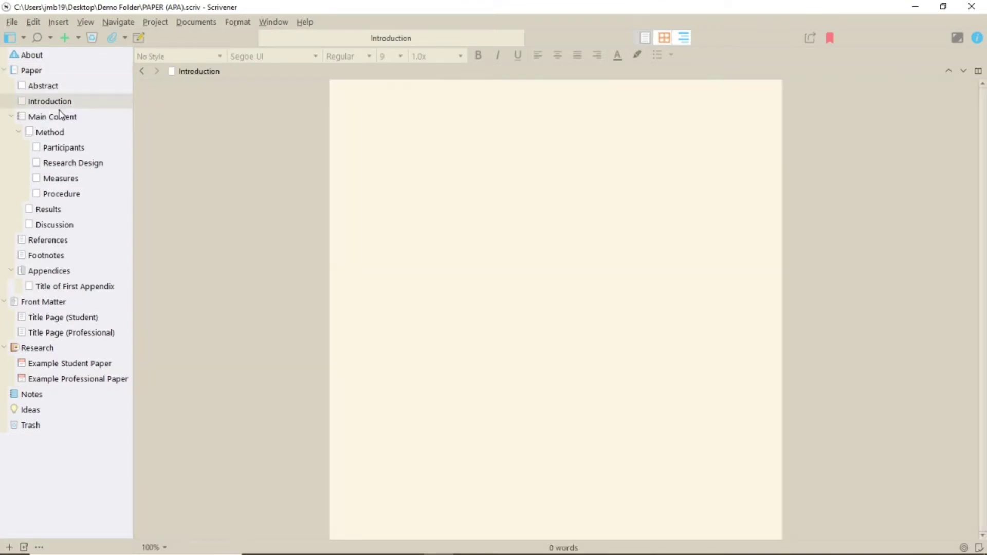
pyautogui.click(58, 118)
# Step: Step through Method, Participants, Research Design, Measures, Procedure, Results, Discussion and References
pyautogui.click(51, 133)
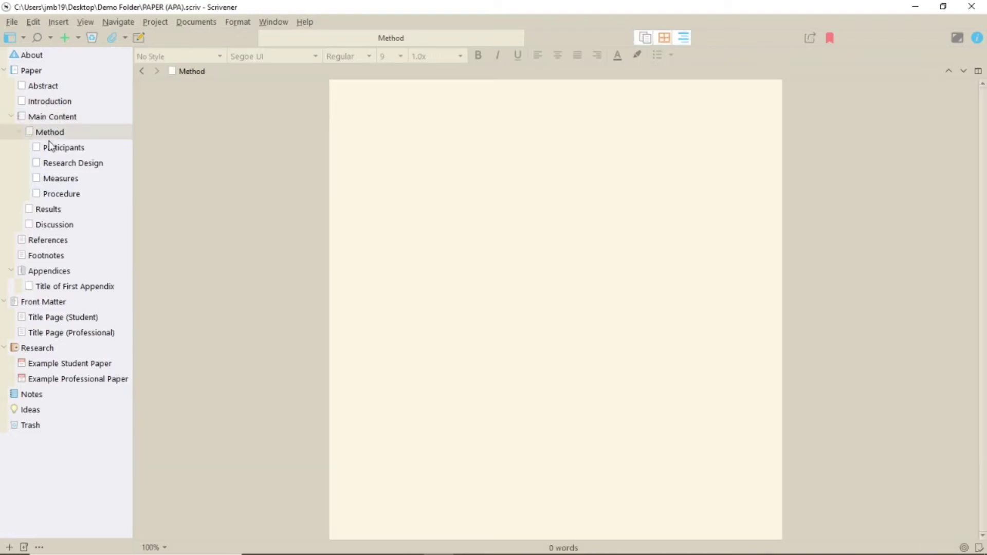
pyautogui.click(50, 151)
pyautogui.click(46, 166)
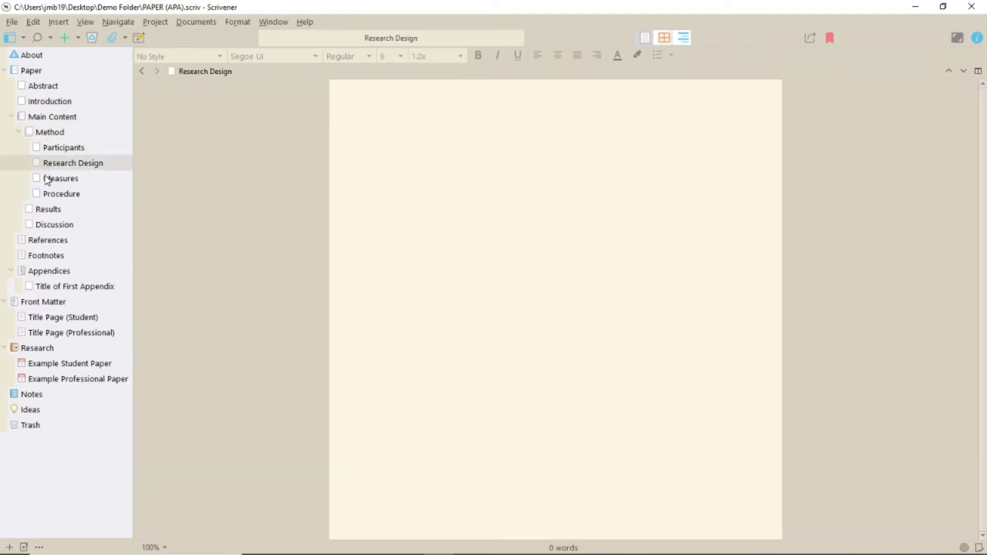
pyautogui.click(48, 180)
pyautogui.click(49, 194)
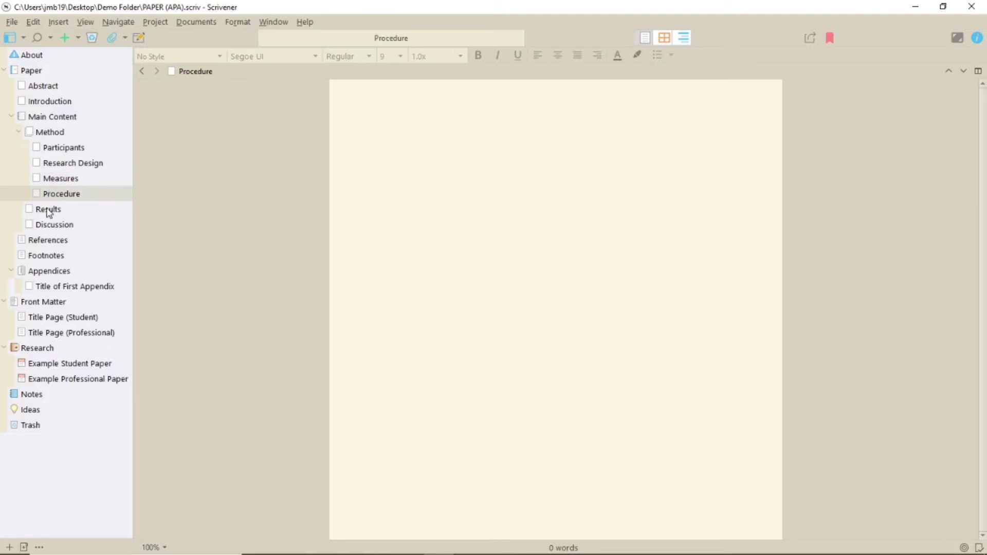
pyautogui.click(48, 211)
pyautogui.click(49, 227)
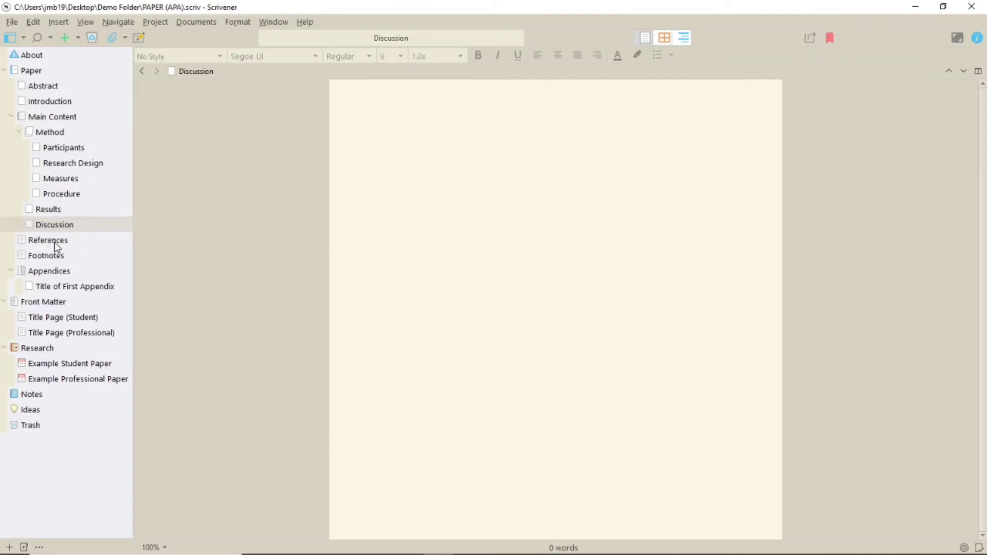
pyautogui.click(54, 242)
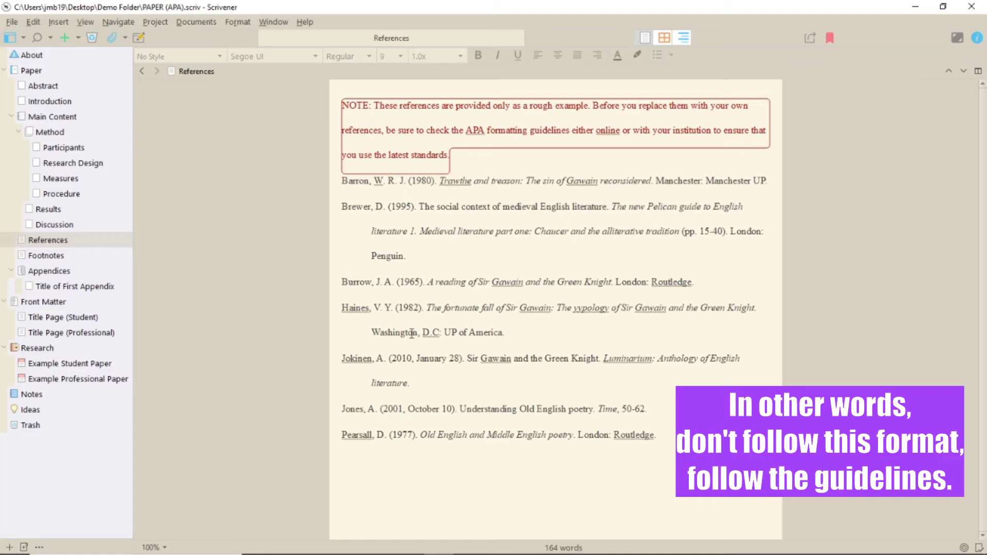
# Step: Highlight the Haines entry in the References bibliography, then deselect it
pyautogui.moveTo(510, 333); pyautogui.dragTo(347, 307)
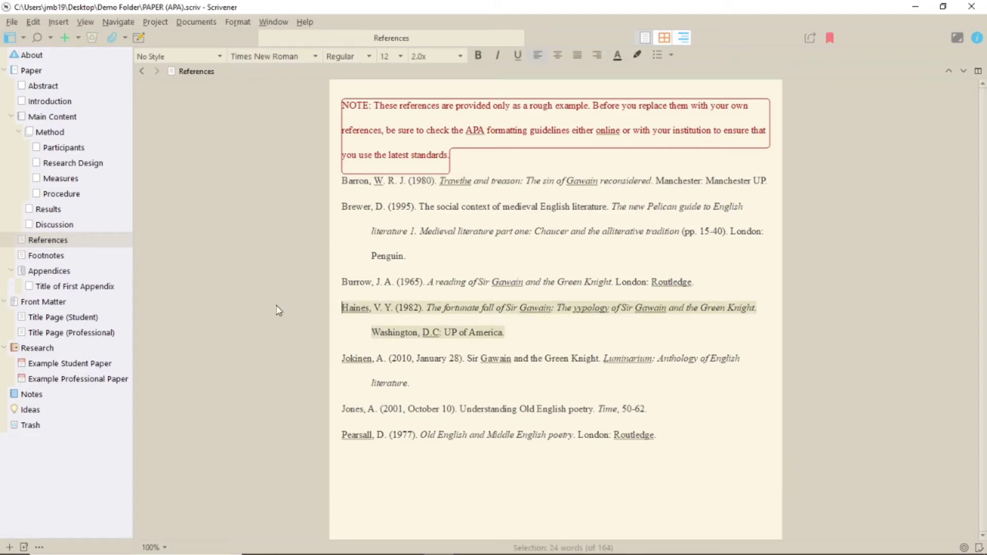
pyautogui.click(376, 501)
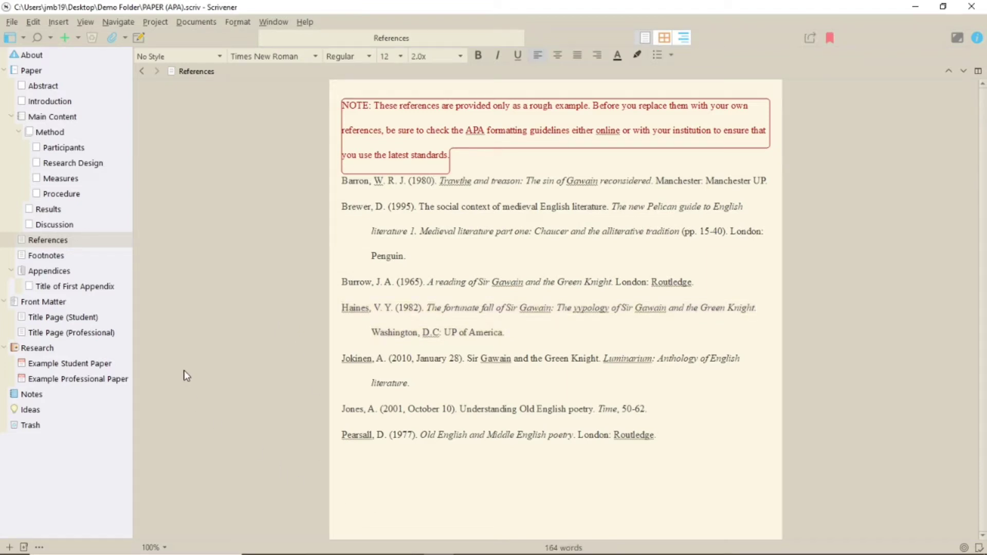
# Step: Open the Footnotes document showing its ENDNOTES placeholder
pyautogui.click(51, 256)
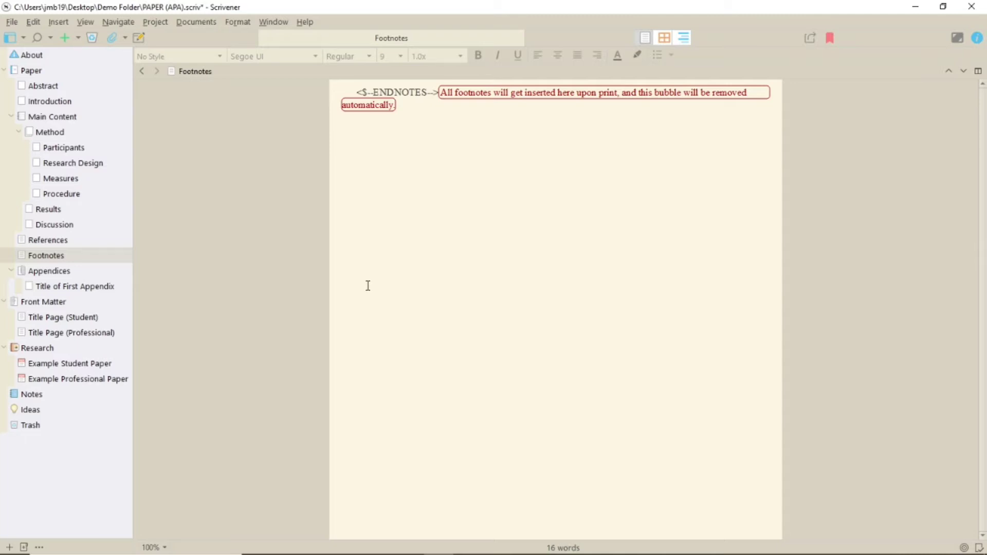
# Step: Open the student title page and highlight its title, author, school and due-date placeholders
pyautogui.click(91, 319)
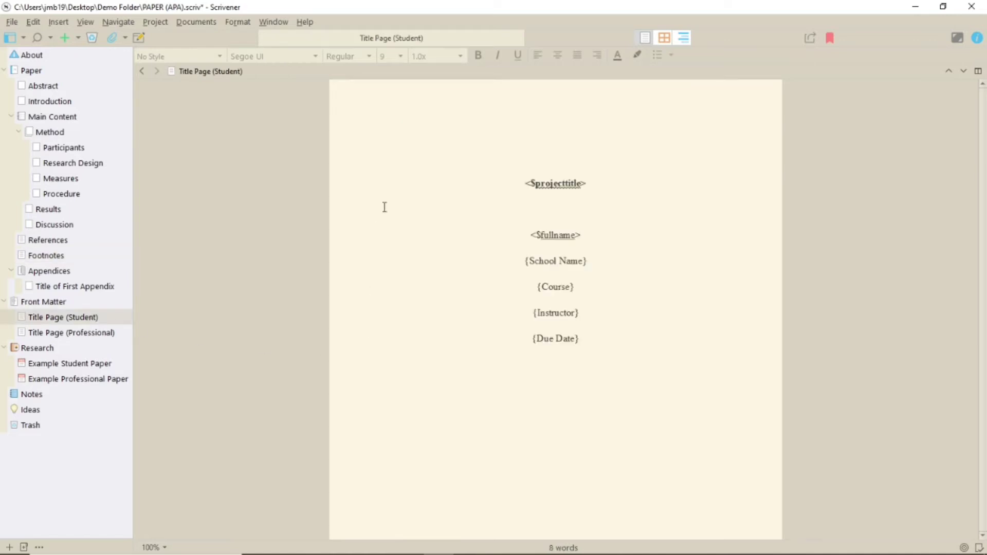
pyautogui.moveTo(460, 265); pyautogui.dragTo(610, 348)
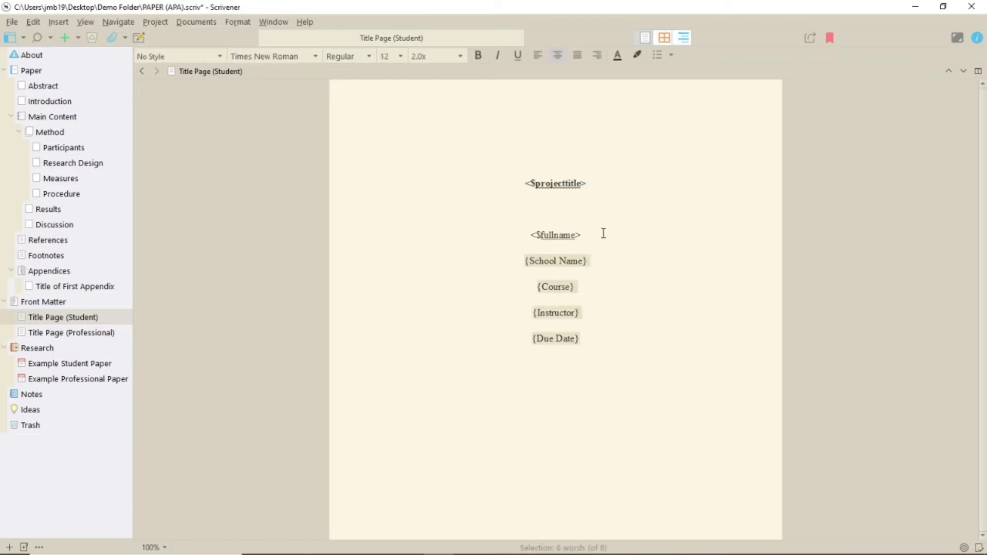
pyautogui.moveTo(603, 234); pyautogui.dragTo(485, 182)
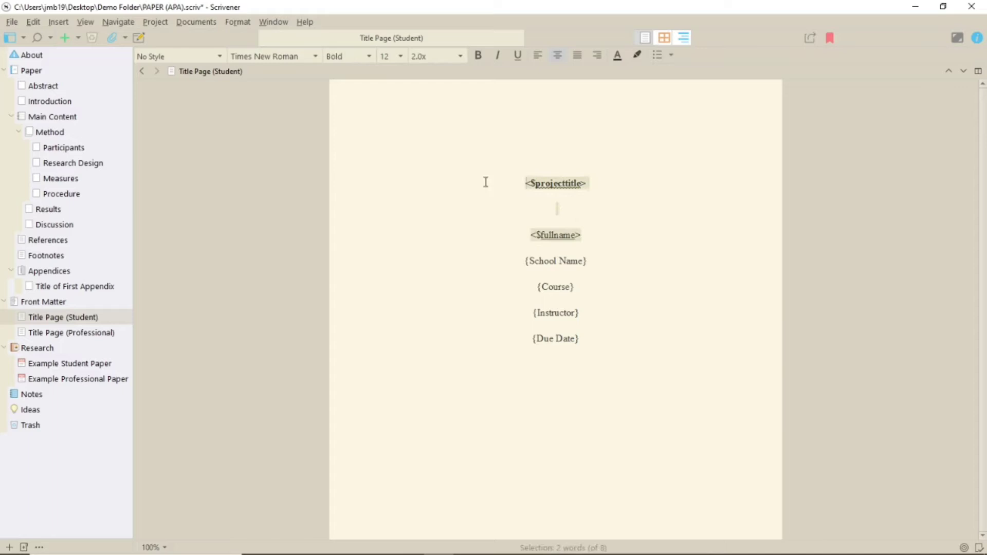
# Step: View the professional title page down to its Author Note section
pyautogui.click(79, 333)
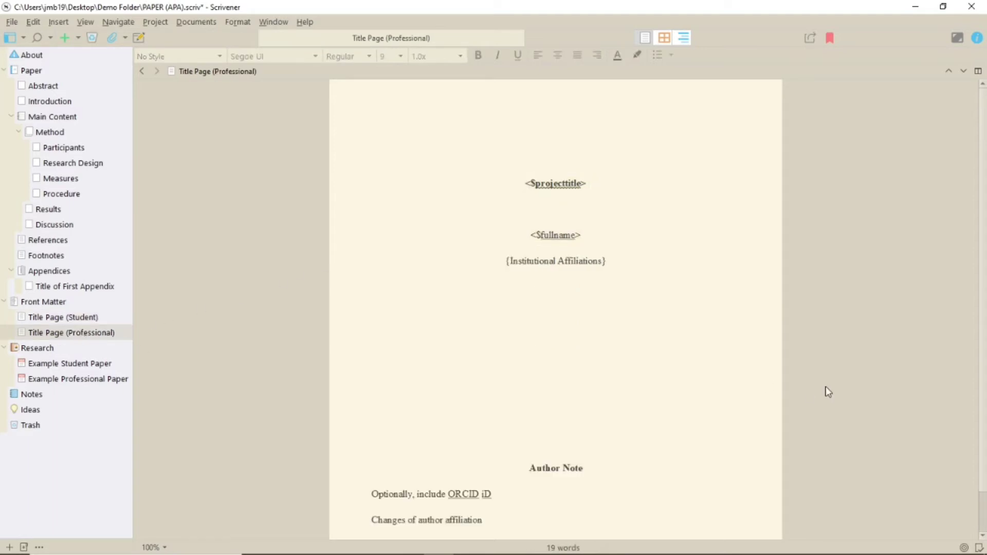
pyautogui.scroll(-2, 828, 391)
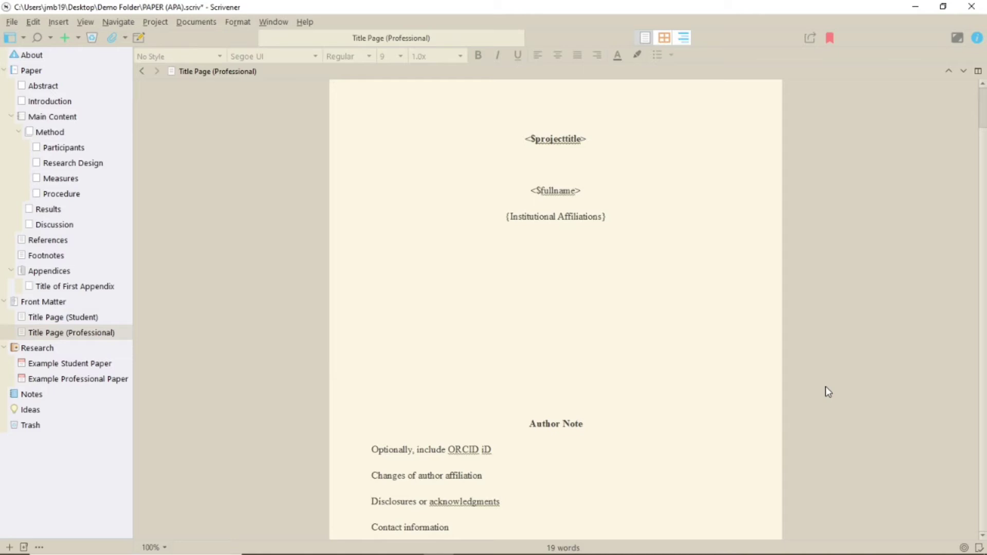
pyautogui.scroll(2, 828, 392)
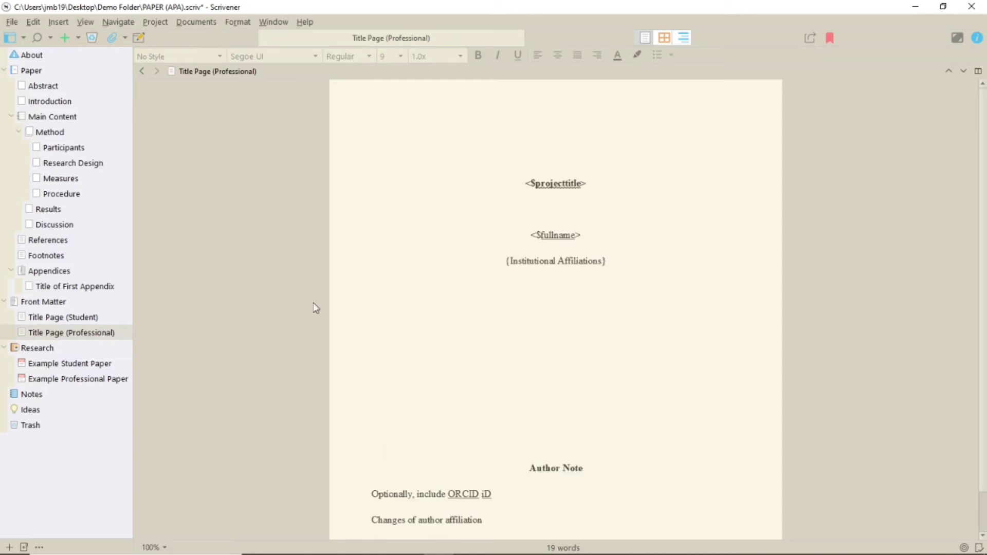
# Step: Append 'Level 1' to the Method, Results and Discussion section names
pyautogui.click(58, 132)
pyautogui.click(57, 131)
pyautogui.click(88, 132)
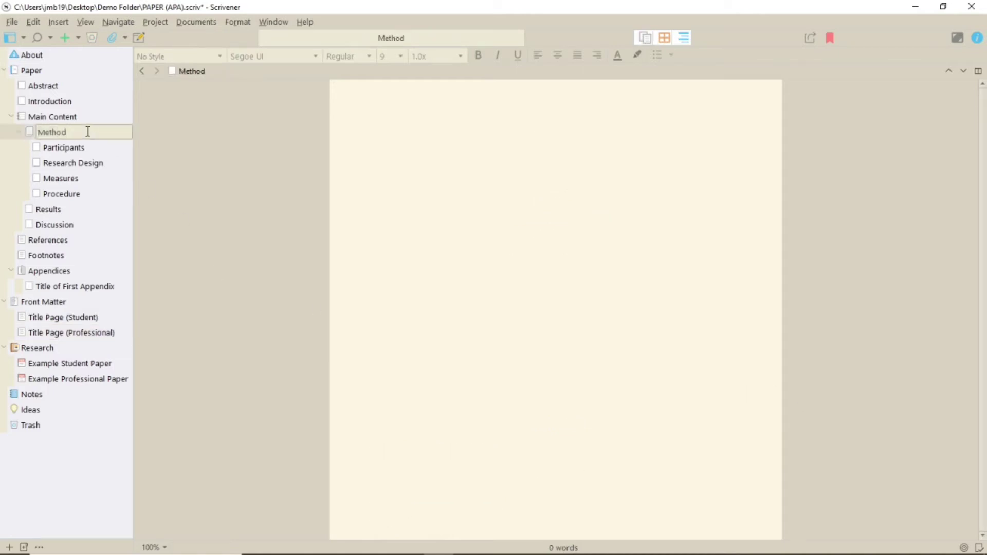
pyautogui.write('Level 1')
pyautogui.doubleClick(51, 209)
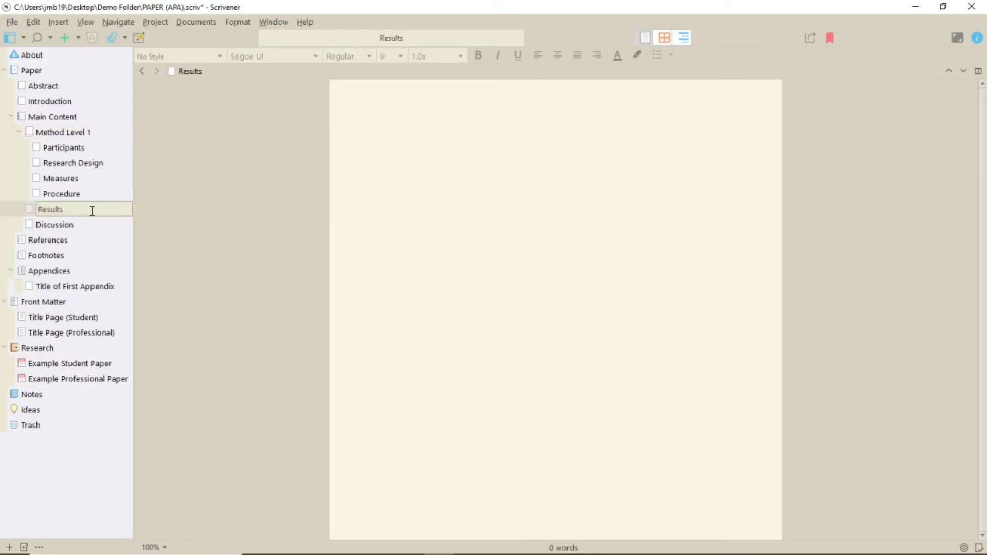
pyautogui.write('Level 1')
pyautogui.press('Return')
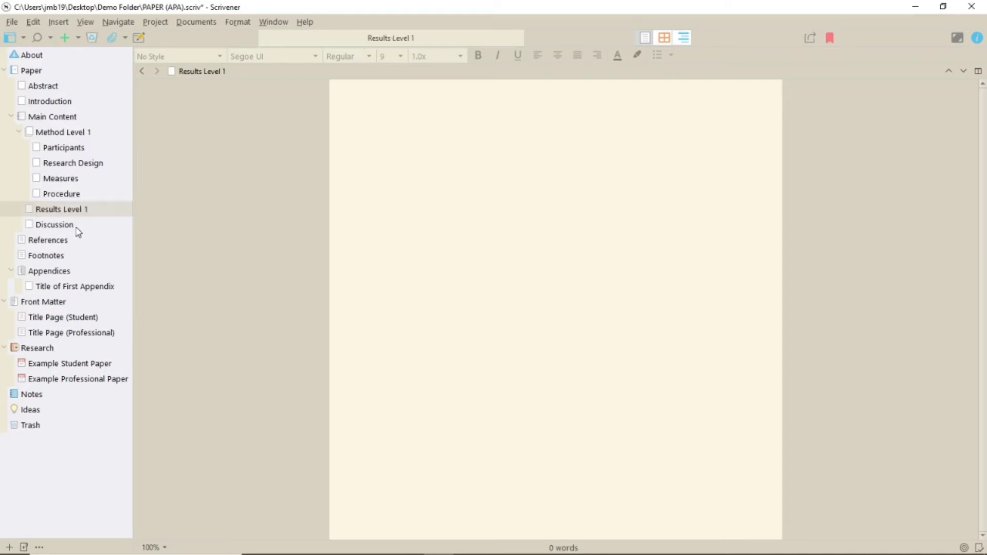
pyautogui.doubleClick(80, 225)
pyautogui.click(84, 225)
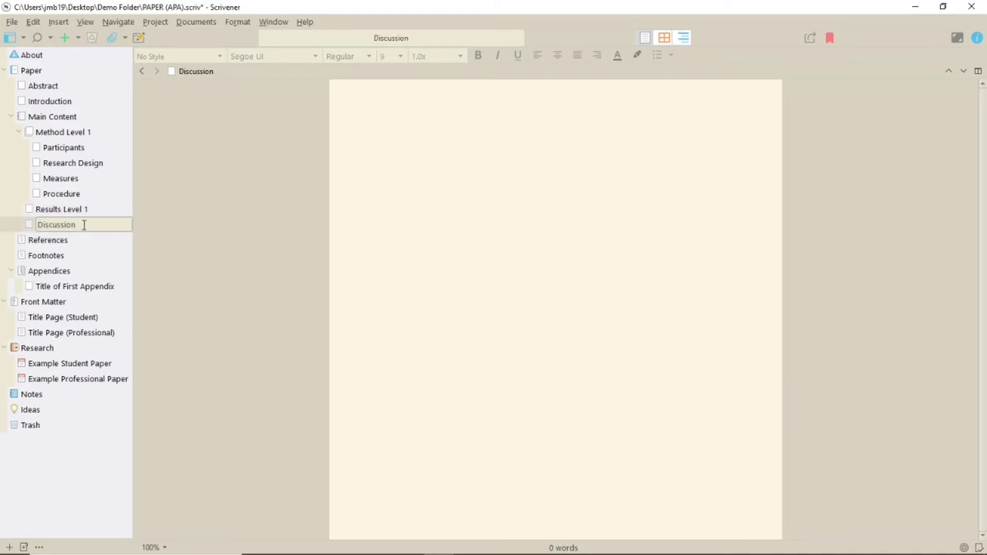
pyautogui.write('Level 1')
# Step: Append 'Level 2' to the Participants, Research Design and Measures section names
pyautogui.doubleClick(71, 149)
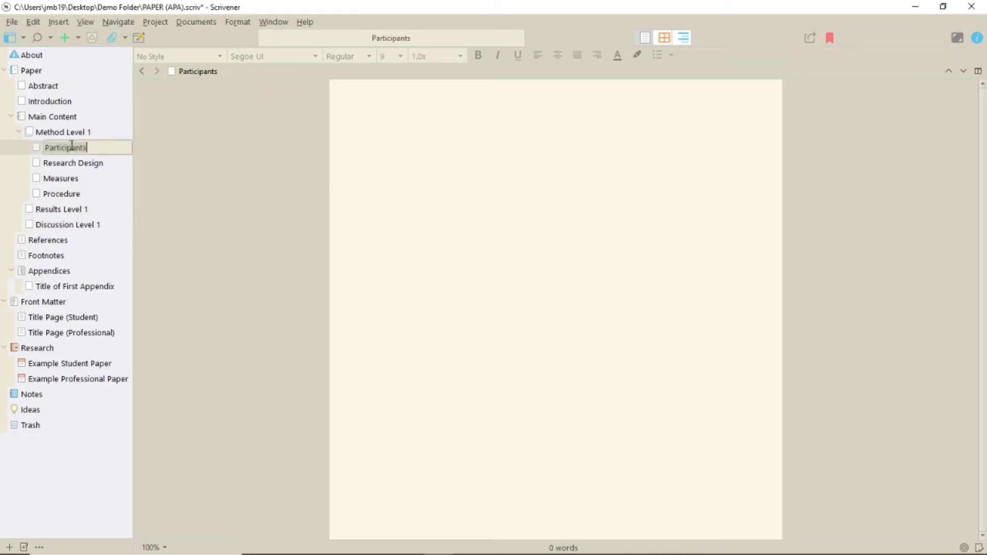
pyautogui.click(94, 147)
pyautogui.write('Level 2')
pyautogui.doubleClick(99, 163)
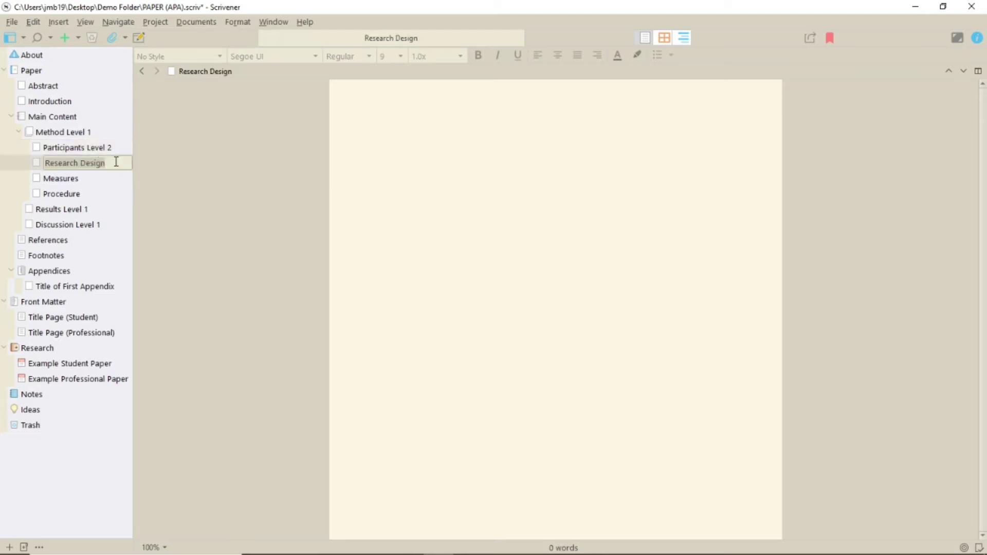
pyautogui.click(116, 161)
pyautogui.write('Level 2')
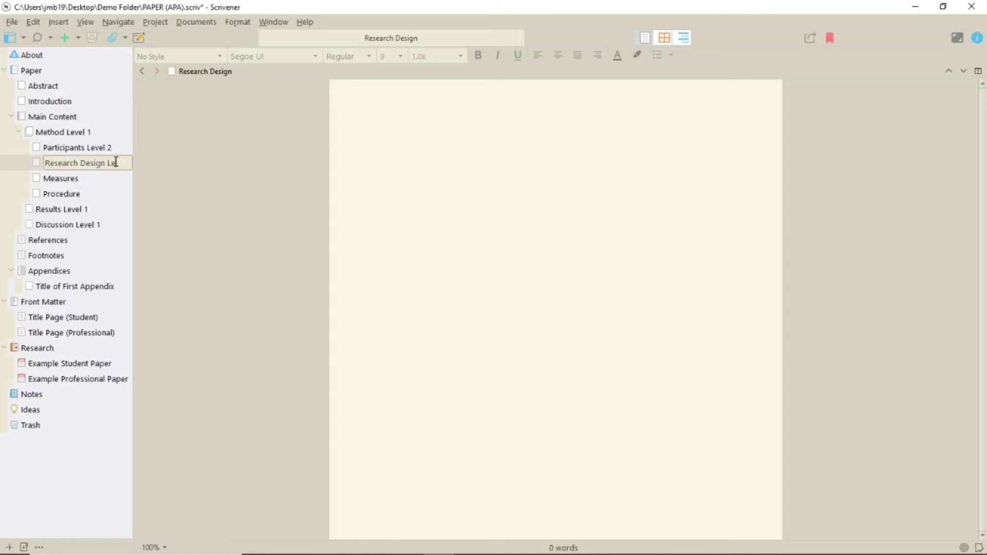
pyautogui.press('Return')
pyautogui.doubleClick(90, 179)
pyautogui.click(91, 179)
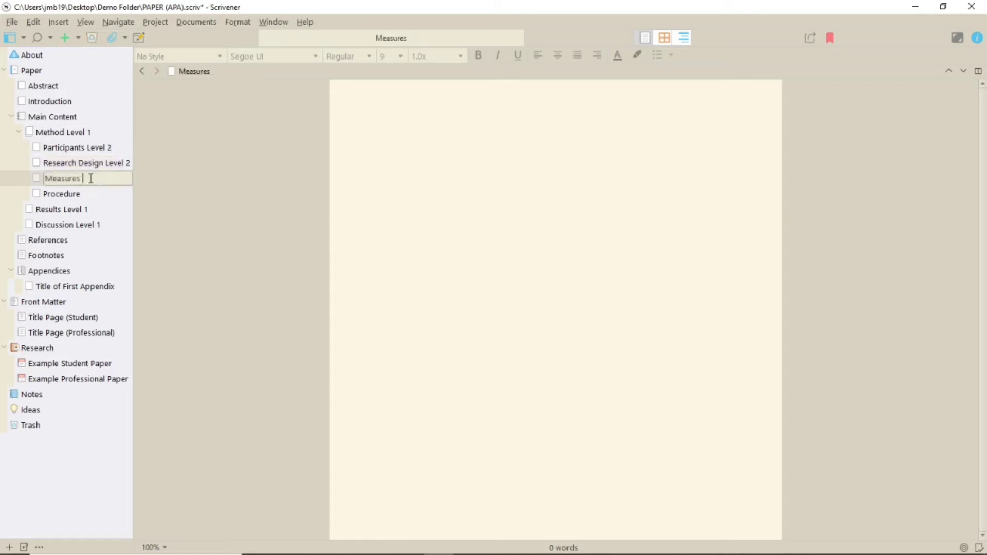
pyautogui.write('Level 2')
pyautogui.click(89, 198)
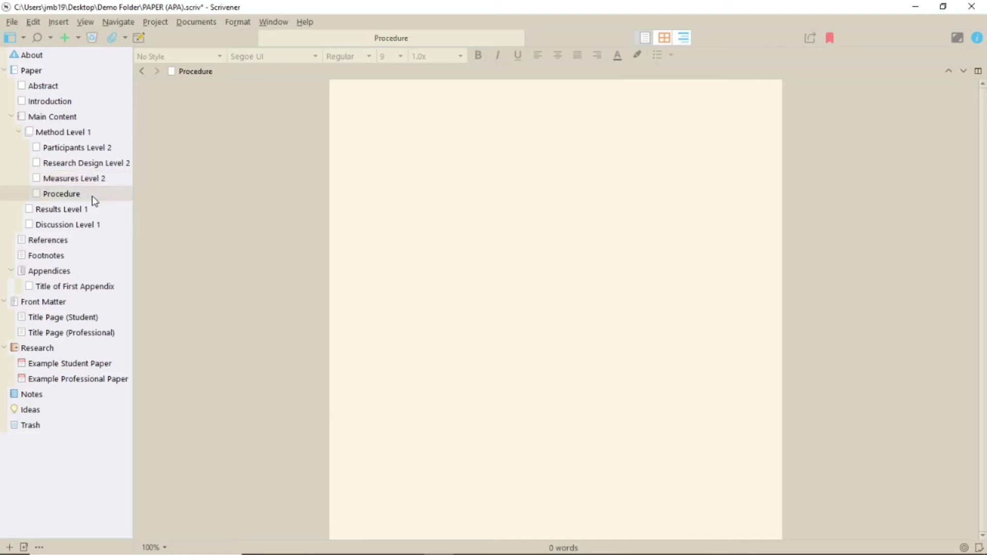
# Step: Rename the Procedure section to 'Procedure Level 3'
pyautogui.click(97, 195)
pyautogui.click(98, 195)
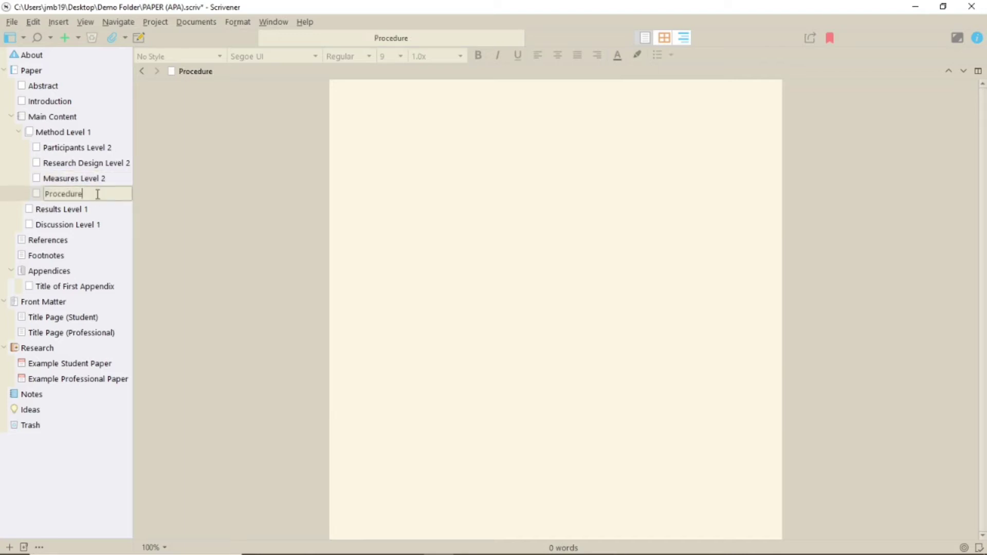
pyautogui.write('Level 3')
# Step: Add two new documents named 'Level 3' nested under Participants Level 2
pyautogui.click(98, 146)
pyautogui.click(9, 547)
pyautogui.moveTo(51, 161); pyautogui.dragTo(27, 148)
pyautogui.click(27, 147)
pyautogui.write('Level 3')
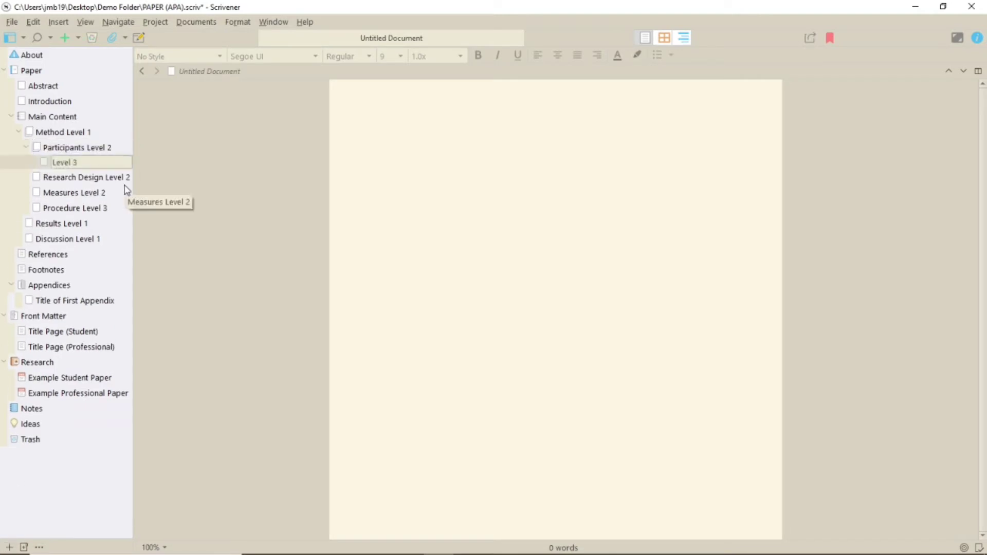
pyautogui.click(9, 547)
pyautogui.write('Level 3')
# Step: Nest a 'Level 4' document inside the first Level 3, with a new child beneath it
pyautogui.click(47, 163)
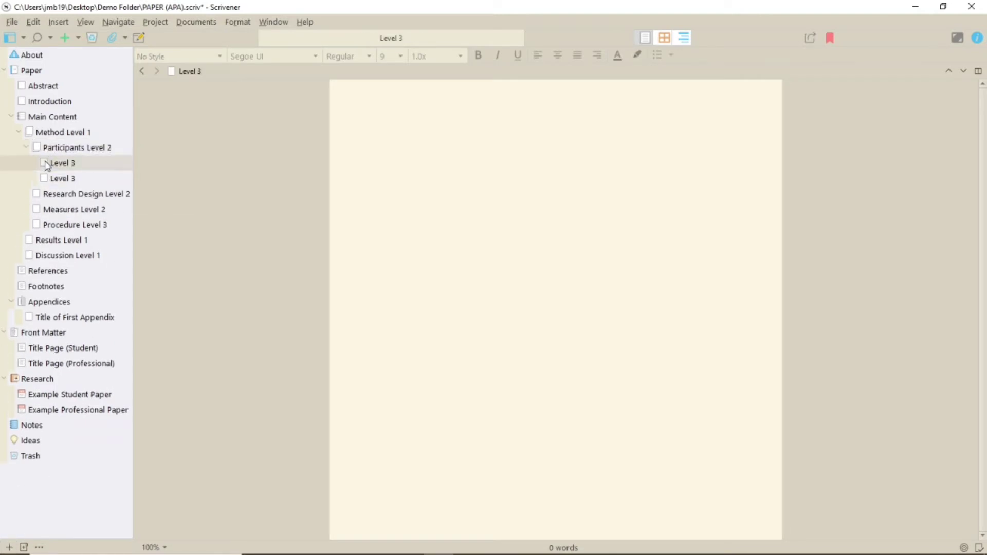
pyautogui.click(10, 547)
pyautogui.moveTo(57, 177)
pyautogui.mouseDown()
pyautogui.moveTo(57, 168)
pyautogui.moveTo(60, 181)
pyautogui.mouseUp()
pyautogui.click(69, 177)
pyautogui.write('Level 4')
pyautogui.click(10, 547)
pyautogui.click(84, 193)
# Step: Name the deepest document 'Level 5', then step through the documents from Abstract to the first appendix
pyautogui.write('Level 5')
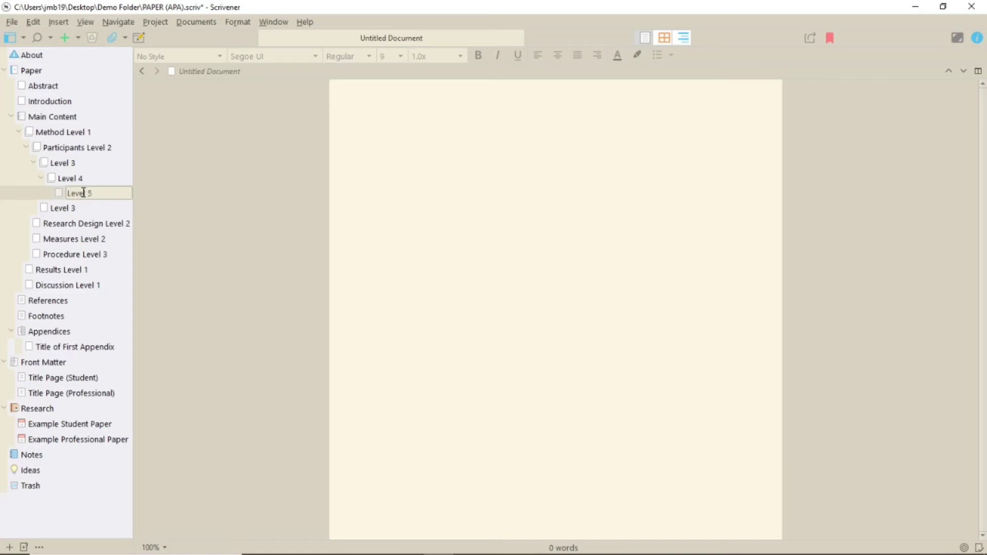
pyautogui.click(66, 86)
pyautogui.press('Down')
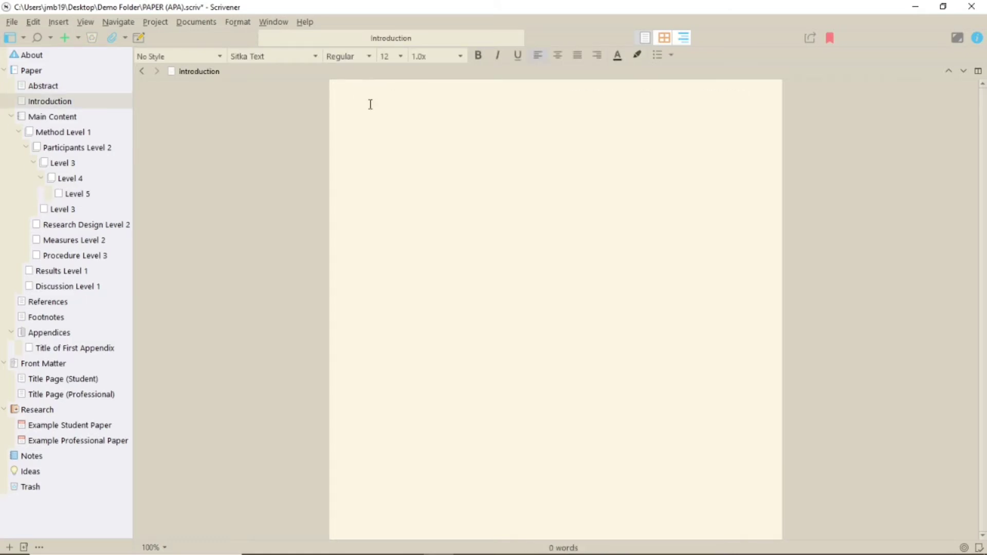
pyautogui.press('Down')
pyautogui.press('Down')
pyautogui.press('Down')
pyautogui.press('Down')
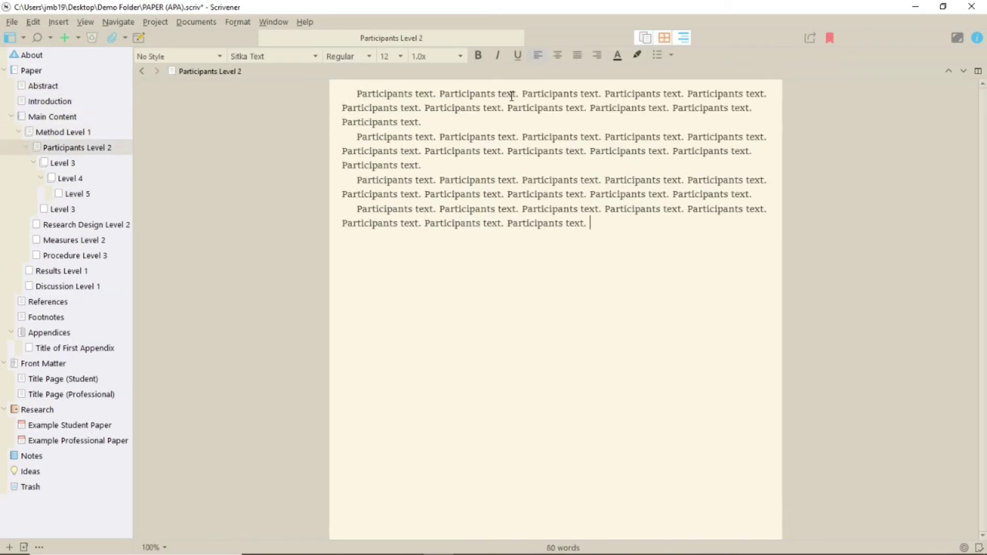
pyautogui.press('Down')
pyautogui.press('Down')
pyautogui.press('Down')
pyautogui.press('Down')
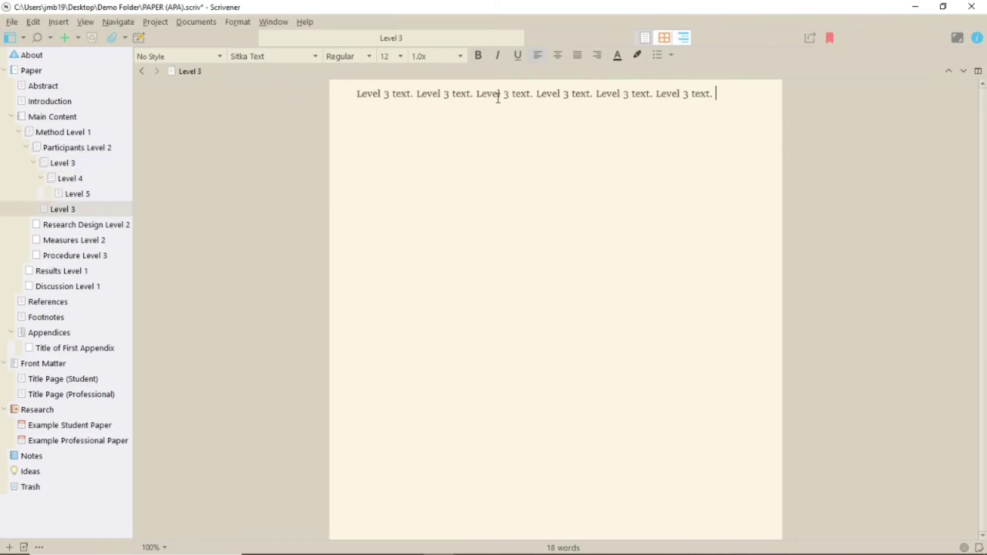
pyautogui.press('Down')
pyautogui.press('Down')
pyautogui.press('Down')
pyautogui.press('Down')
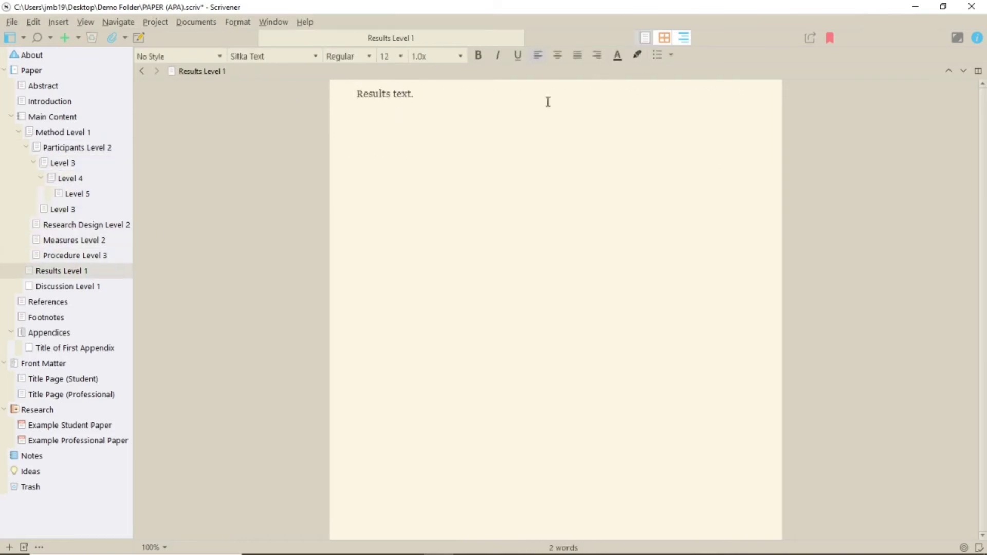
pyautogui.click(60, 348)
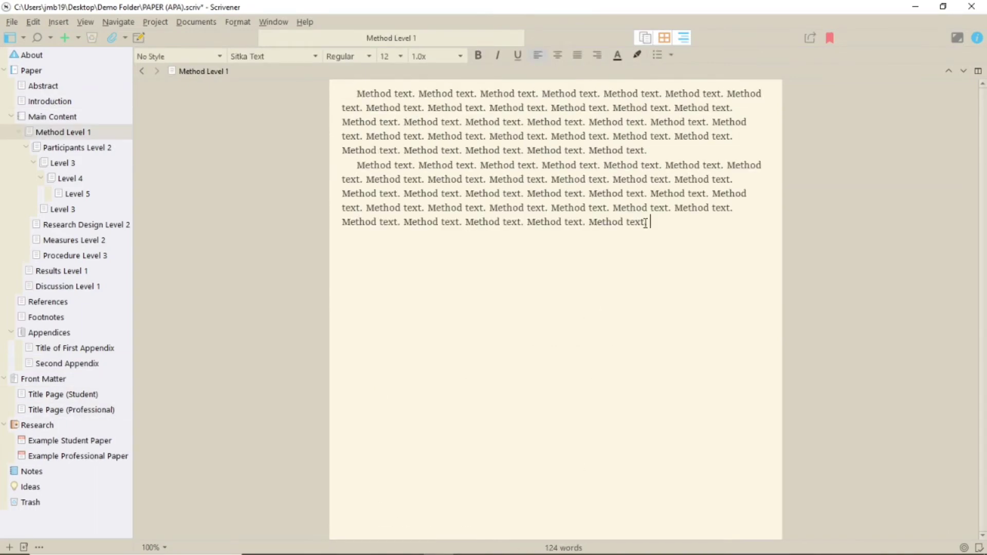
# Step: Format the second Method paragraph with the Block Quote paragraph style
pyautogui.moveTo(661, 223); pyautogui.dragTo(335, 168)
pyautogui.hotkey('ctrl', 'c')
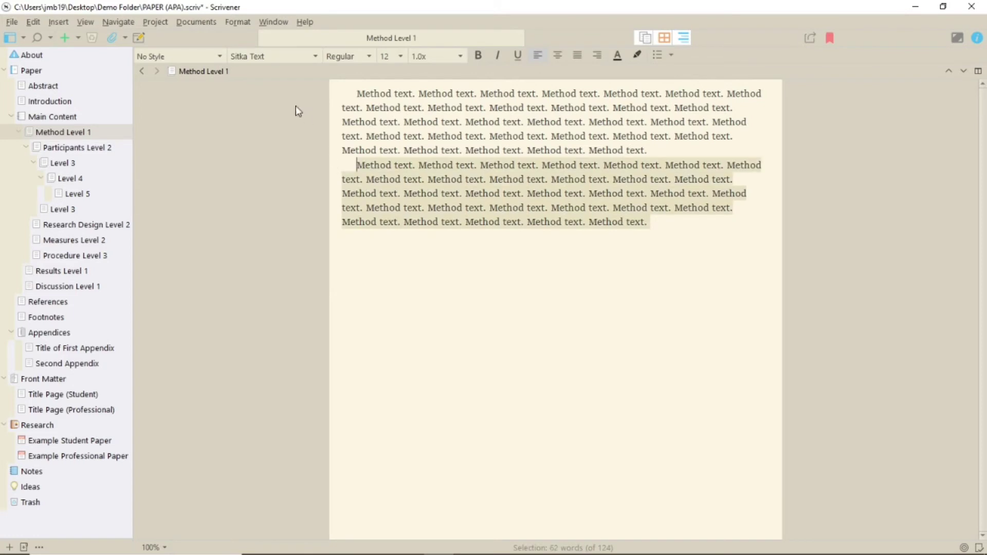
pyautogui.click(175, 58)
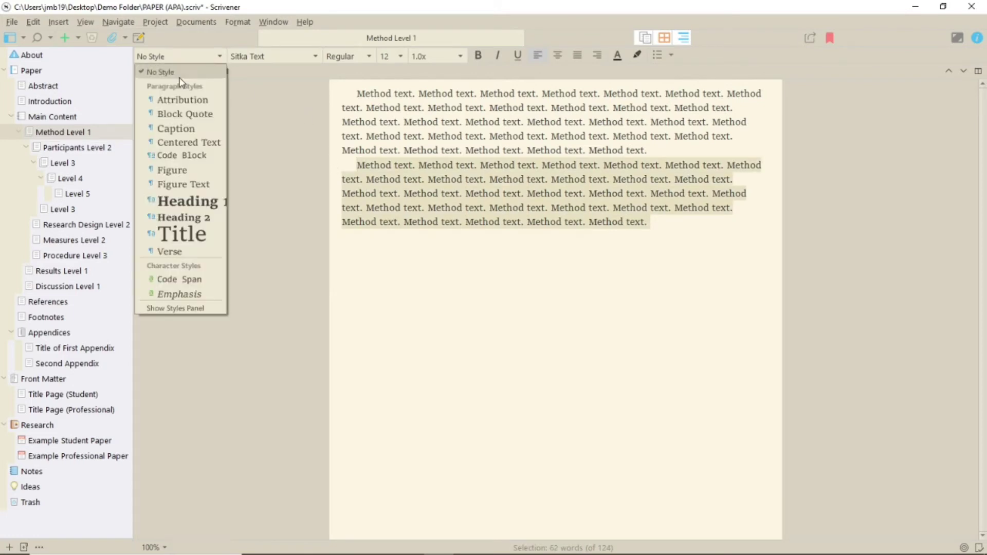
pyautogui.click(184, 114)
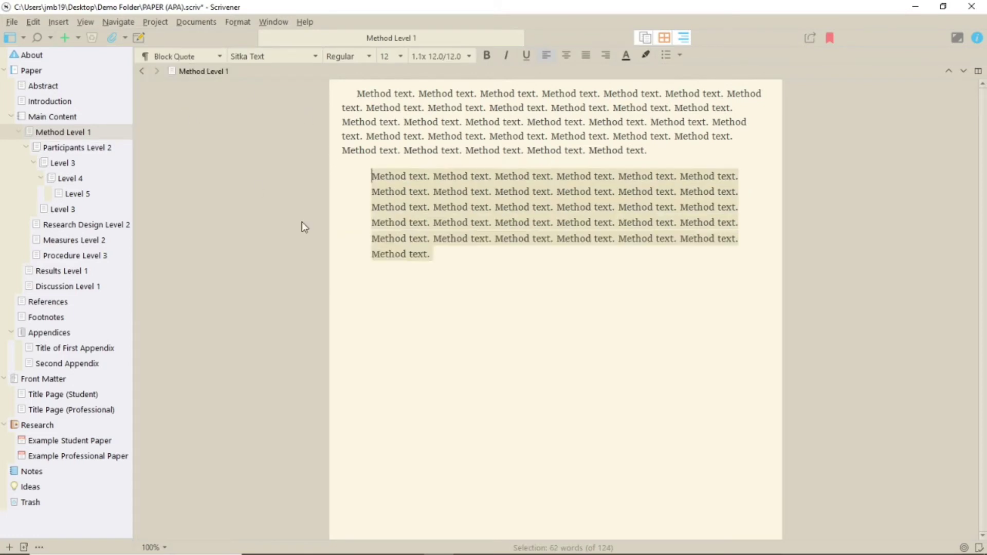
pyautogui.click(489, 328)
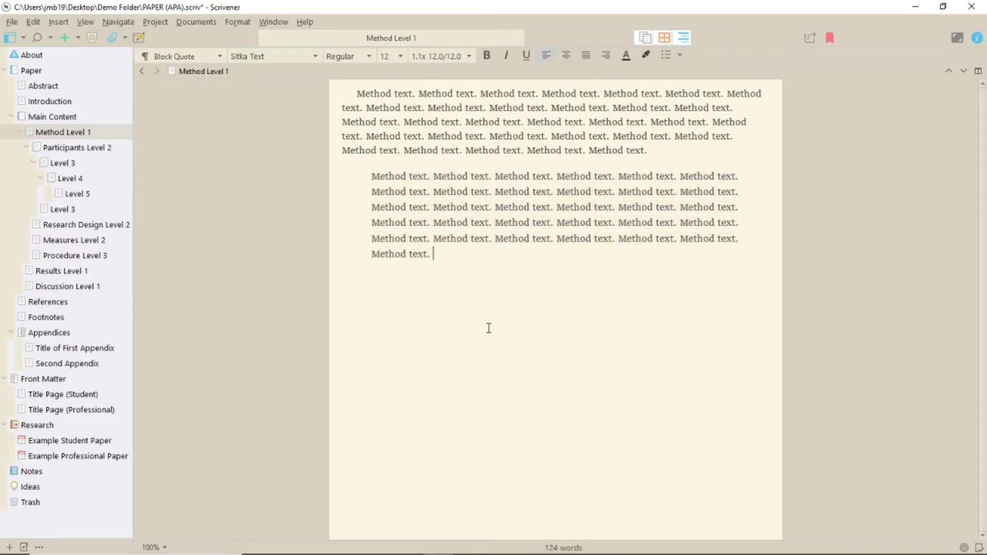
# Step: Paste a new Method paragraph, indent it on both sides with a hanging first line, and italicize it
pyautogui.press('Return')
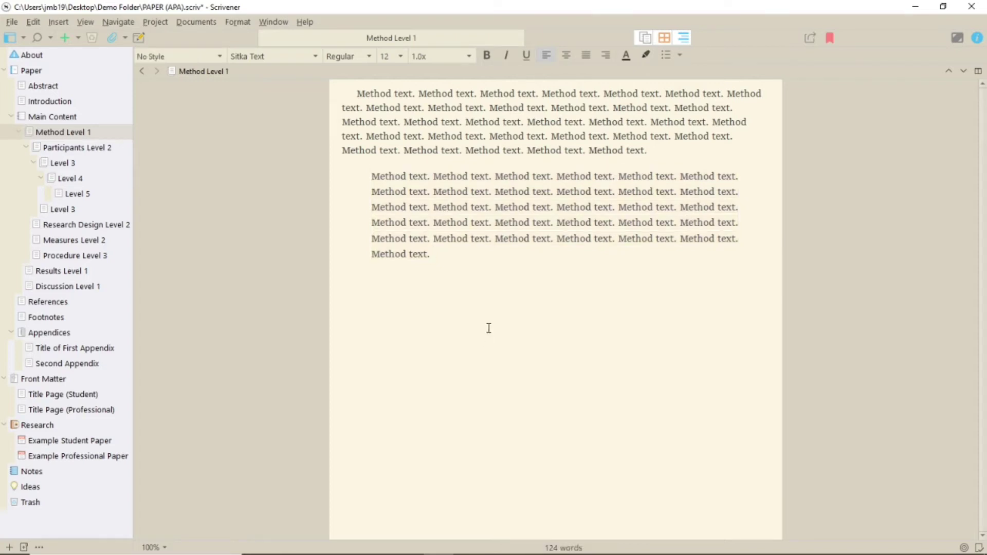
pyautogui.hotkey('ctrl', 'v')
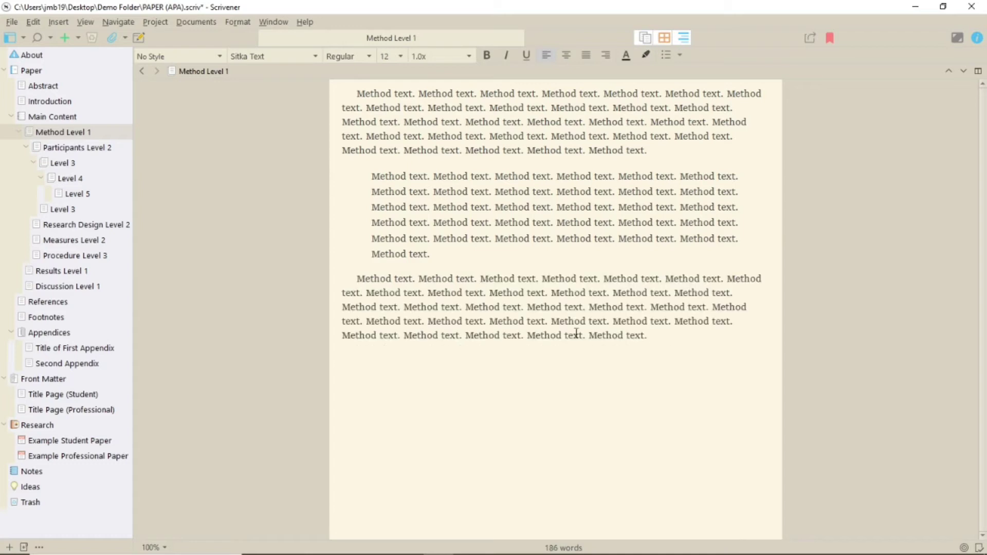
pyautogui.moveTo(647, 335); pyautogui.dragTo(338, 280)
pyautogui.click(85, 21)
pyautogui.moveTo(154, 141)
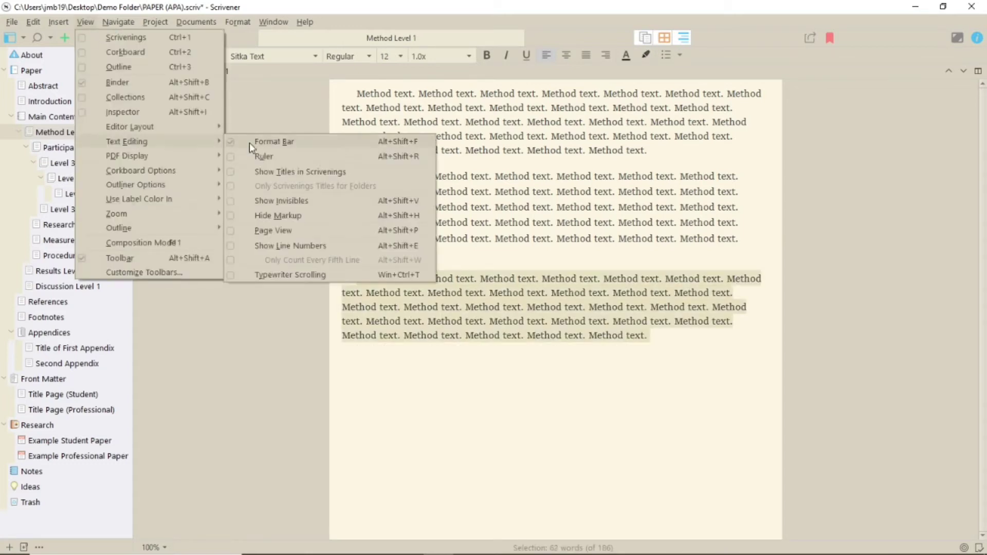
pyautogui.click(257, 156)
pyautogui.moveTo(345, 88)
pyautogui.mouseDown()
pyautogui.moveTo(415, 107)
pyautogui.moveTo(392, 87)
pyautogui.mouseUp()
pyautogui.moveTo(769, 92); pyautogui.dragTo(697, 89)
pyautogui.hotkey('ctrl', 'i')
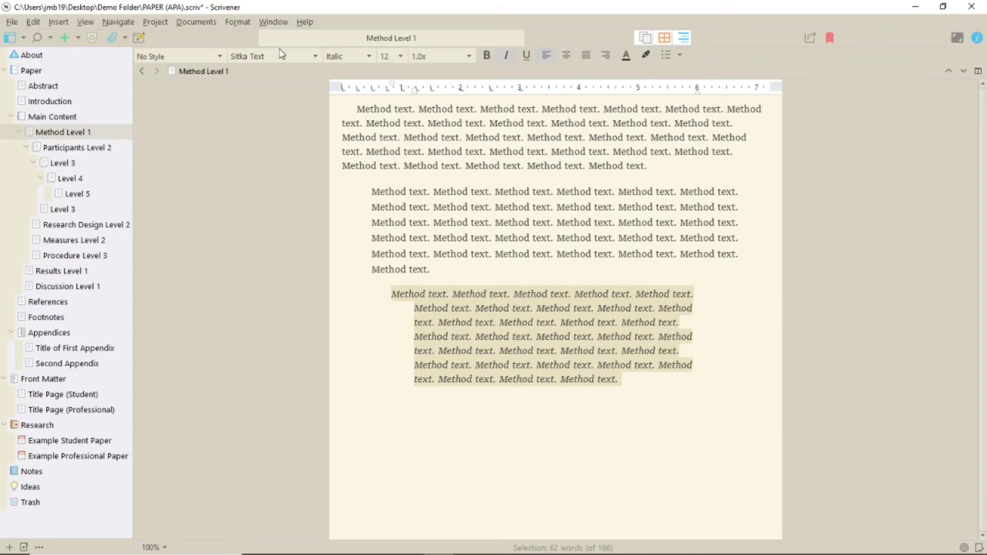
# Step: Select the whole italic block-quote paragraph
pyautogui.click(238, 21)
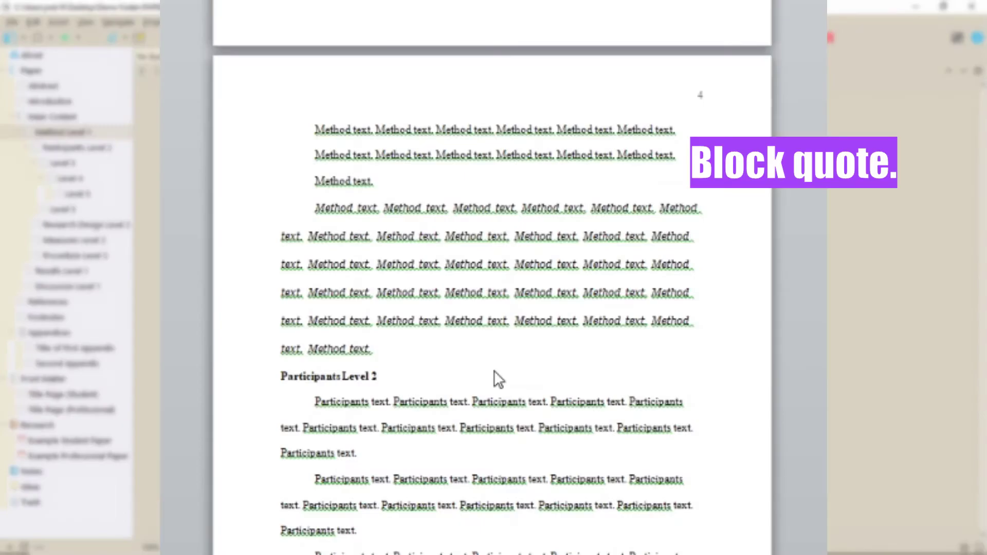
pyautogui.scroll(1, 498, 379)
pyautogui.scroll(4, 497, 379)
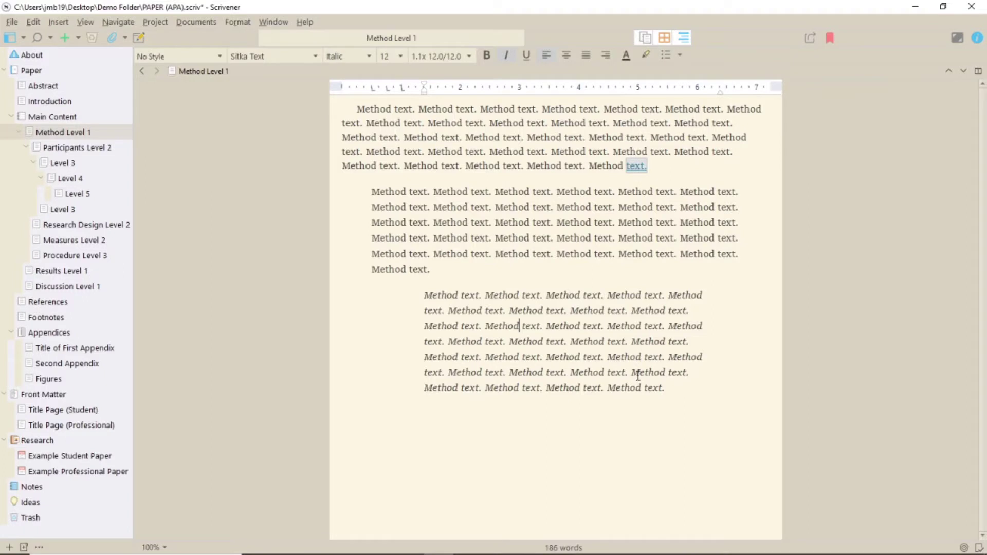
pyautogui.moveTo(665, 388); pyautogui.dragTo(411, 296)
# Step: Save the paragraph's formatting as a new style named 'My Block Style'
pyautogui.click(221, 56)
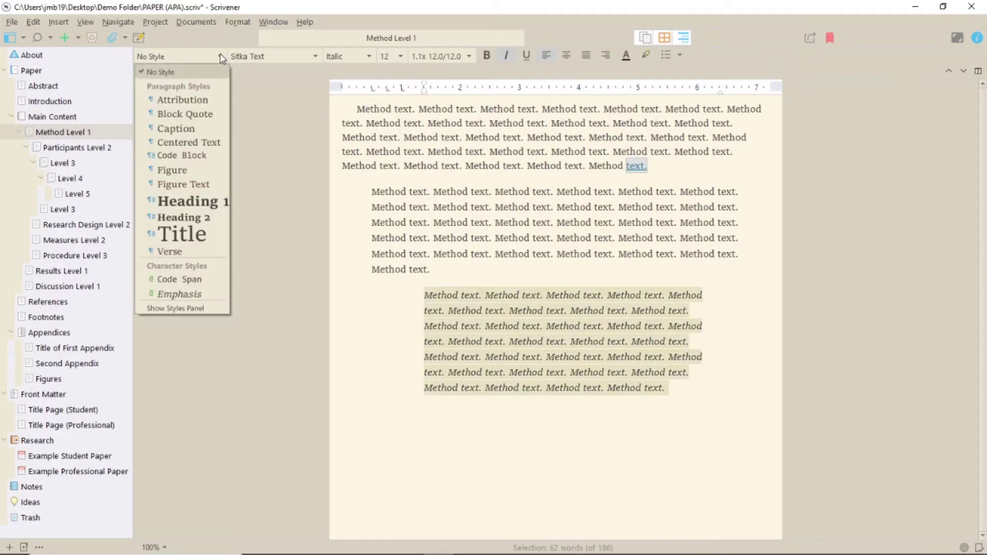
pyautogui.click(175, 308)
pyautogui.click(128, 383)
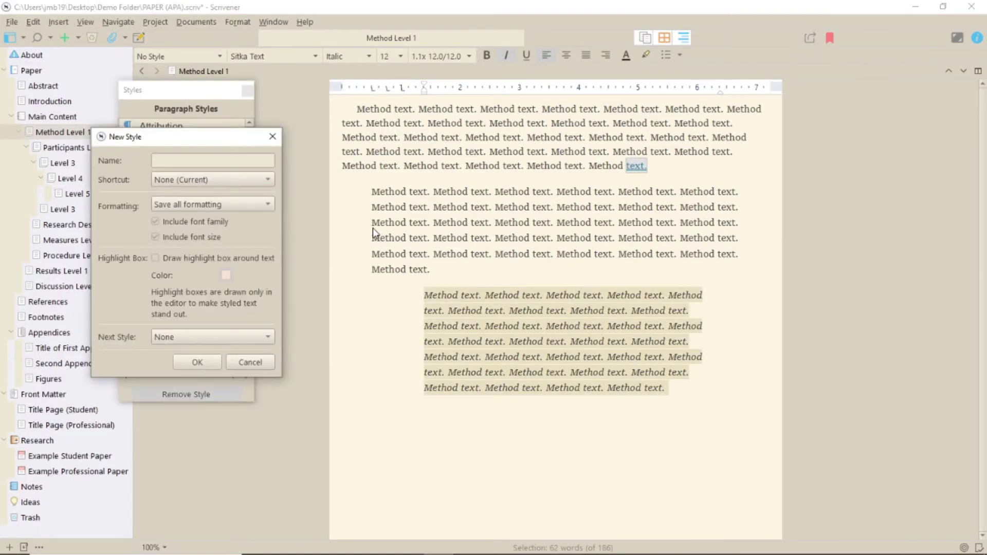
pyautogui.write('My Block Style')
pyautogui.click(184, 363)
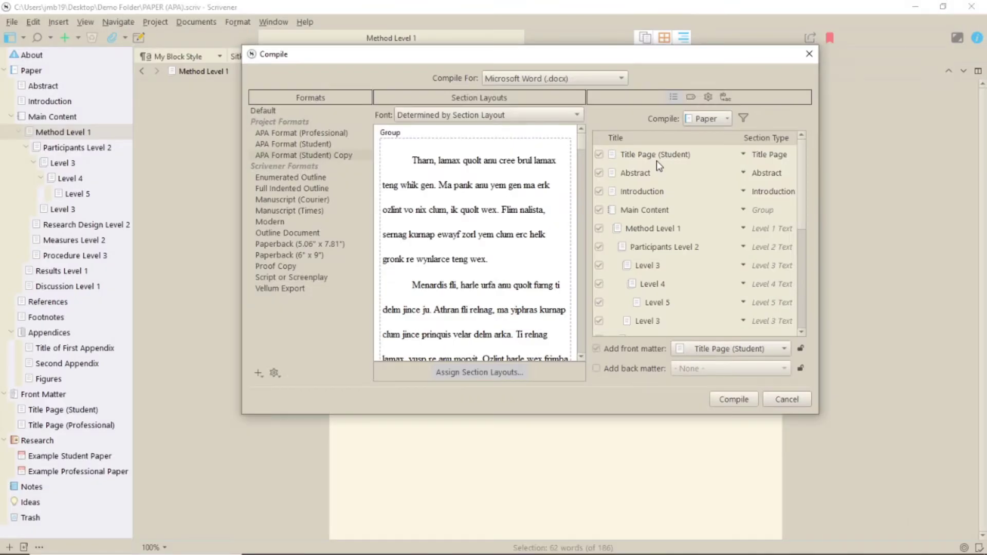
# Step: Edit the APA Format (Student) Copy compile format and show its Styles settings
pyautogui.click(305, 155)
pyautogui.click(431, 368)
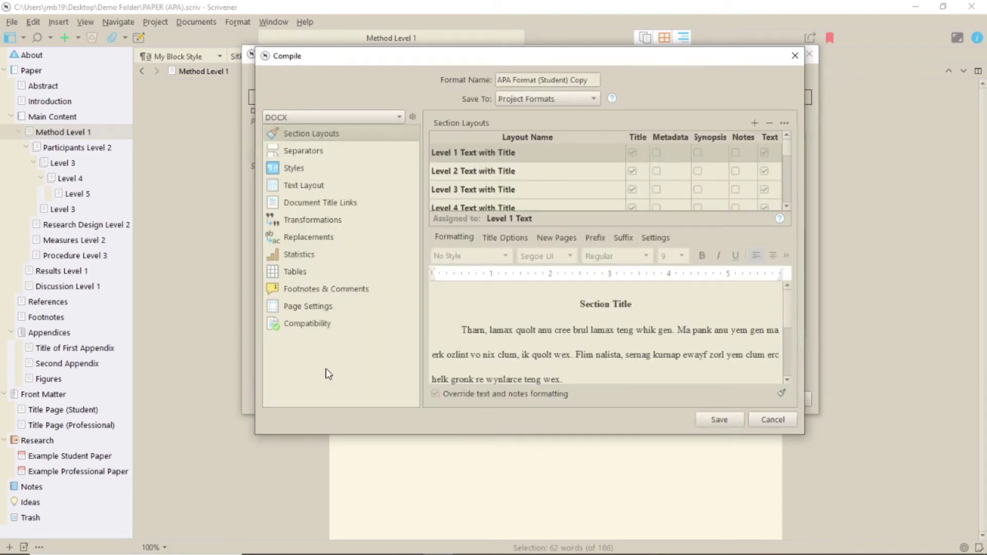
pyautogui.click(303, 171)
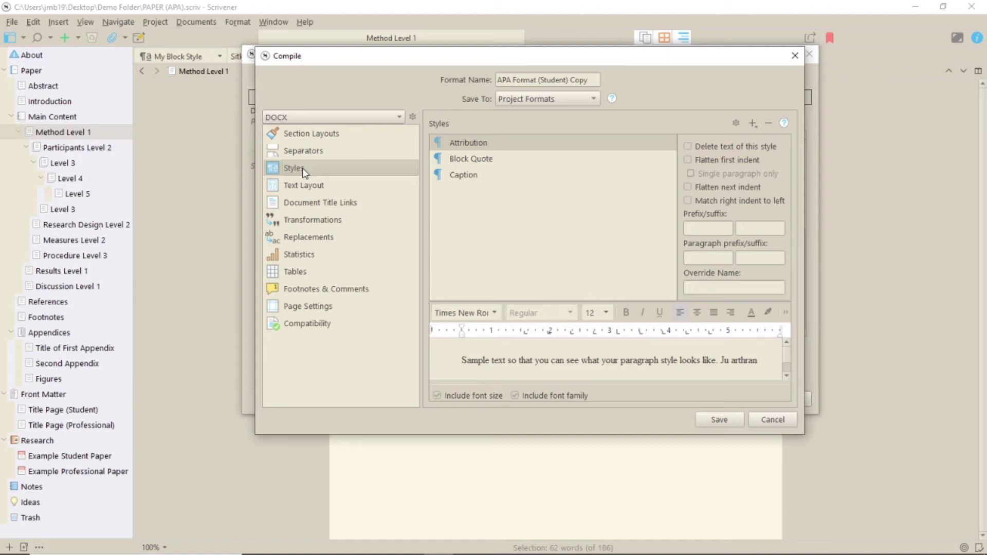
# Step: Add My Block Style to the APA Format (Student) Copy styles with 2.0x line spacing
pyautogui.click(756, 125)
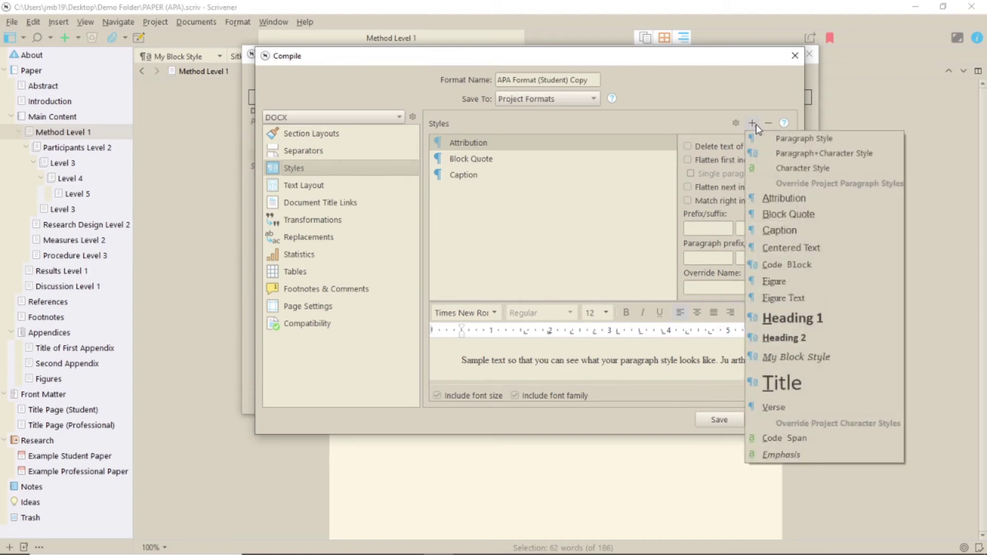
pyautogui.click(816, 354)
pyautogui.moveTo(805, 304); pyautogui.dragTo(937, 308)
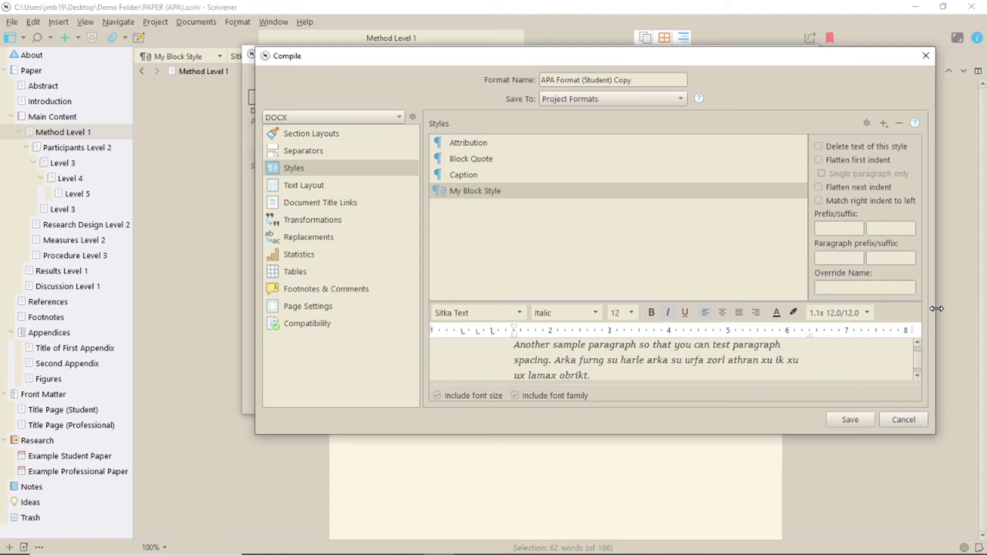
pyautogui.click(867, 313)
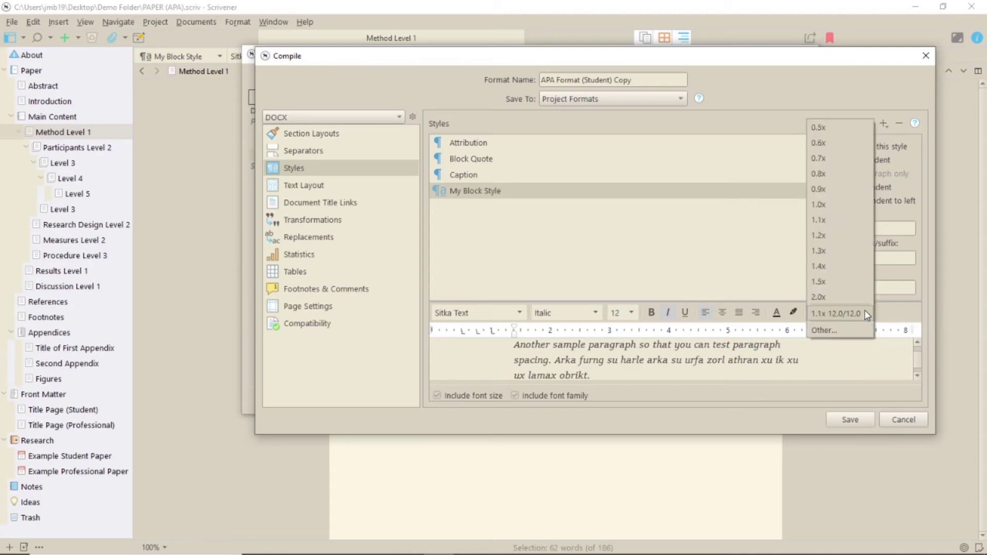
pyautogui.click(866, 296)
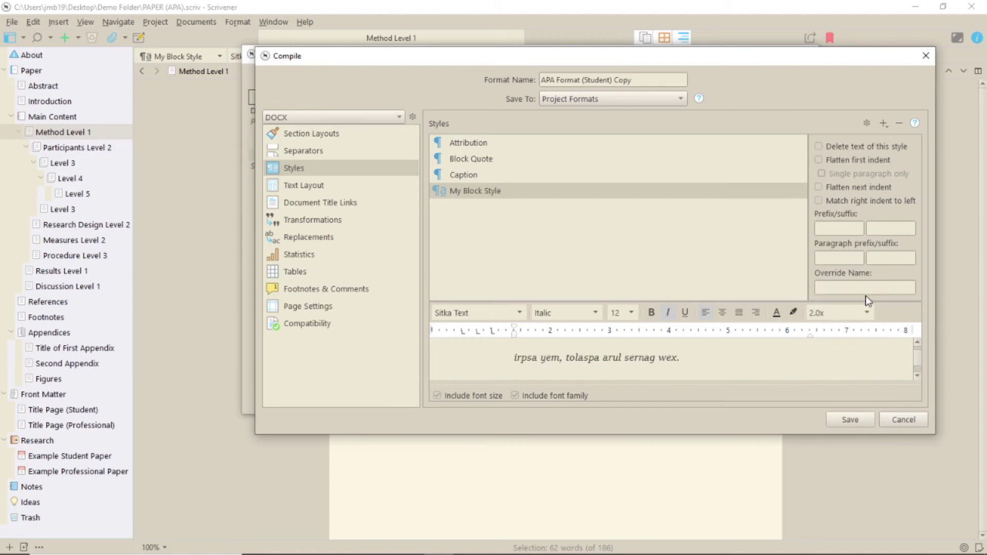
# Step: Review the Attribution style and keep the format saved to Project Formats
pyautogui.click(683, 143)
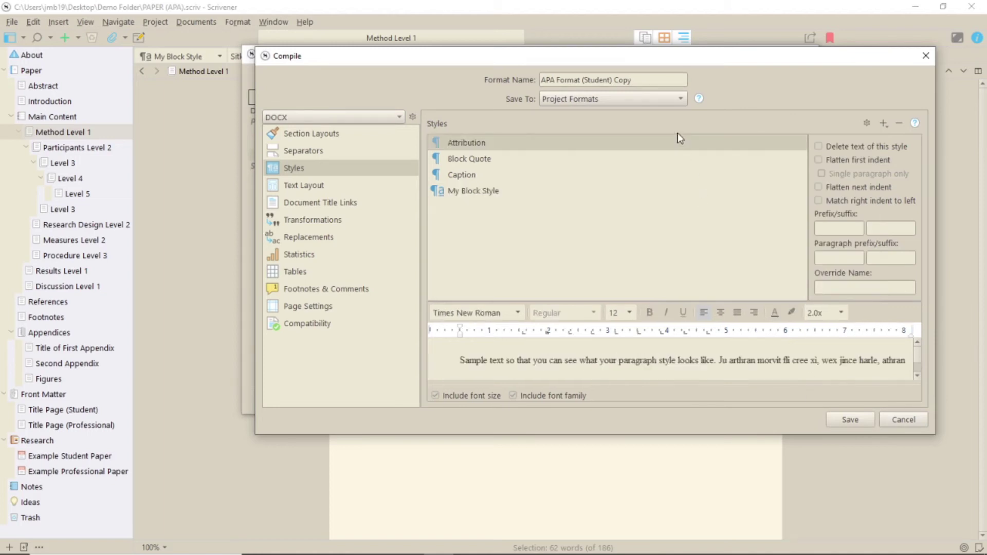
pyautogui.click(682, 100)
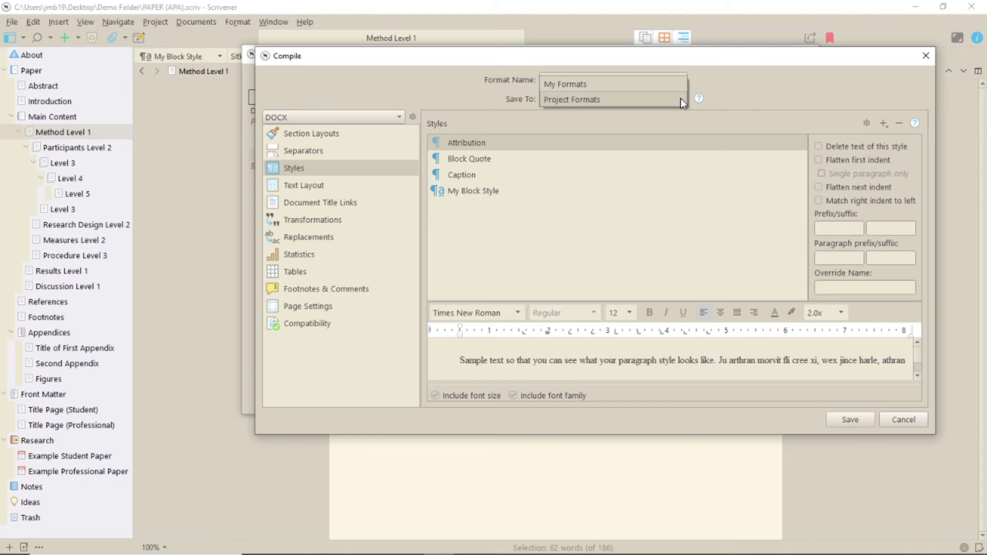
pyautogui.click(681, 98)
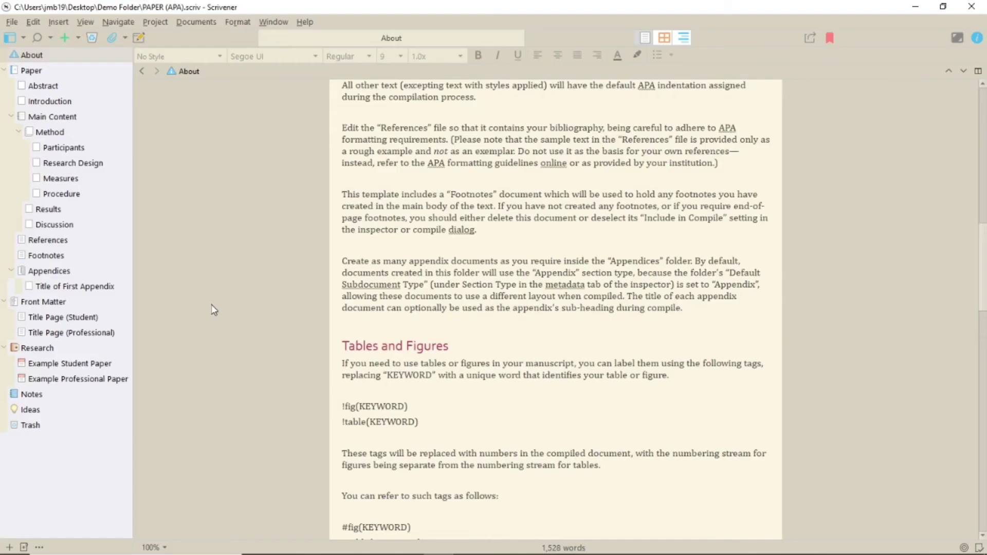
# Step: Scroll the About document down to the Tables and Figures and Compiling notes
pyautogui.scroll(-5, 212, 305)
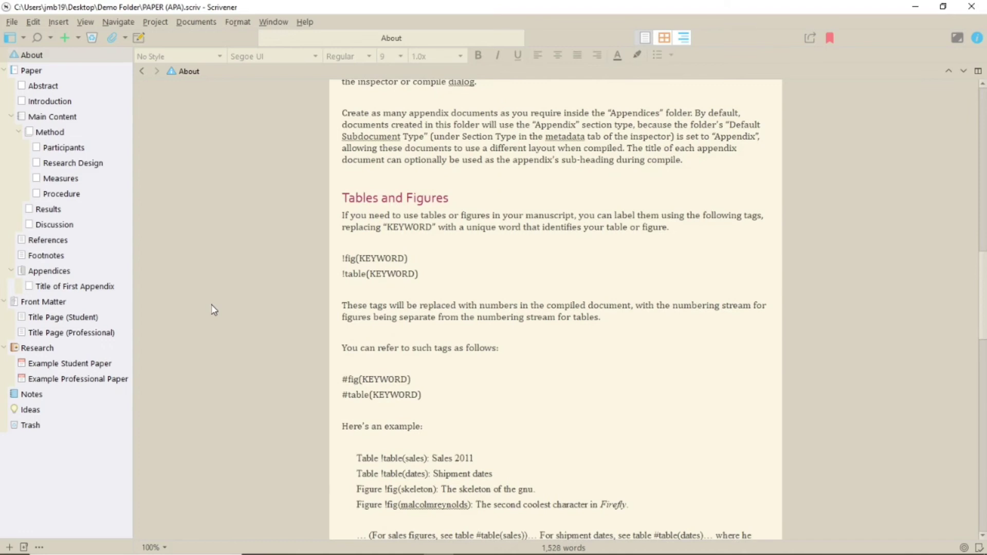
pyautogui.scroll(-5, 211, 305)
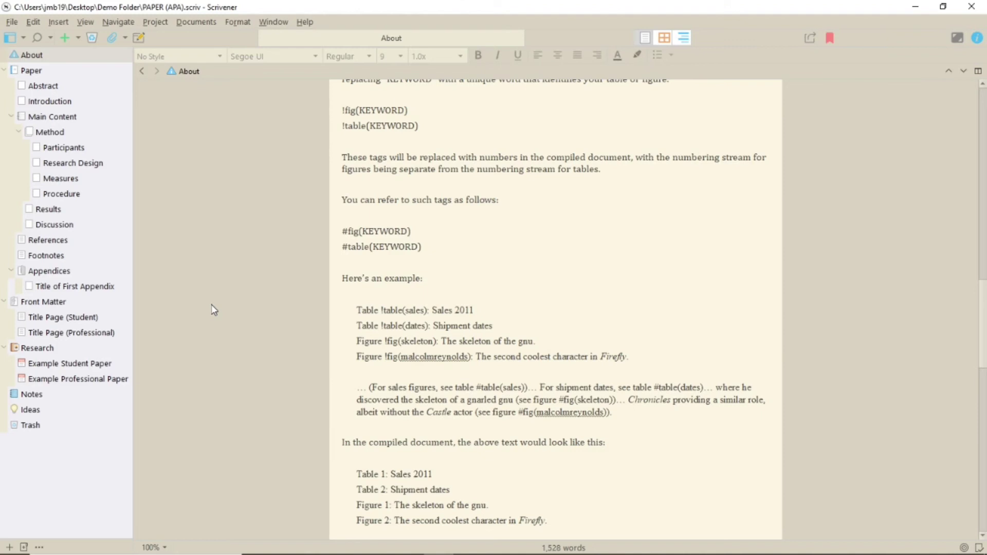
pyautogui.scroll(-6, 214, 310)
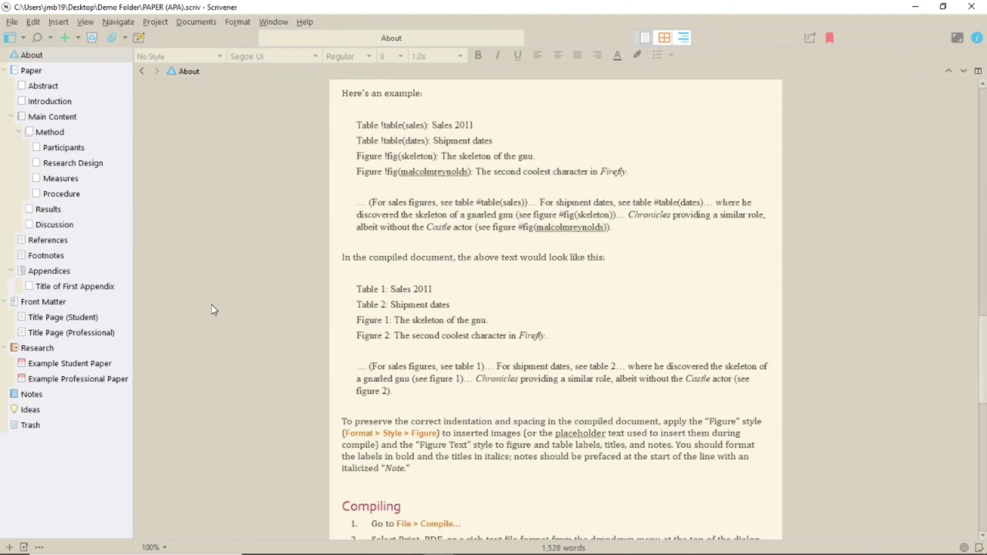
pyautogui.scroll(-6, 214, 310)
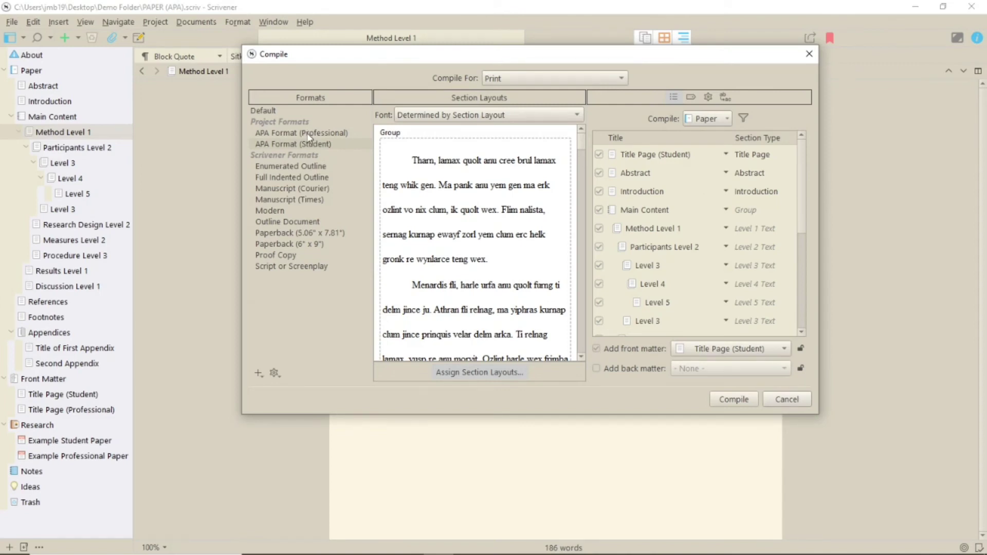
# Step: Compare APA Format (Professional), then reselect APA Format (Student) with Title Page (Student) front matter
pyautogui.click(309, 134)
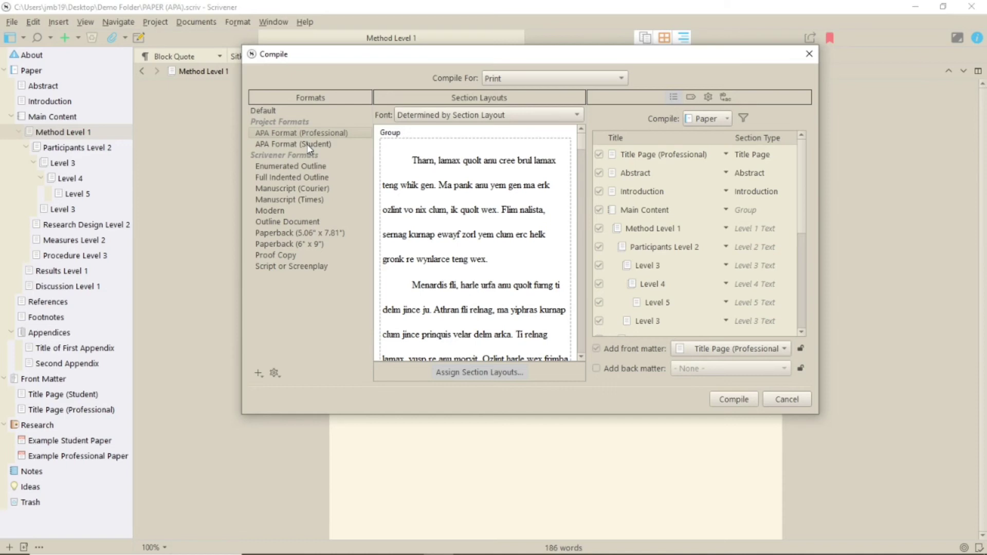
pyautogui.click(307, 144)
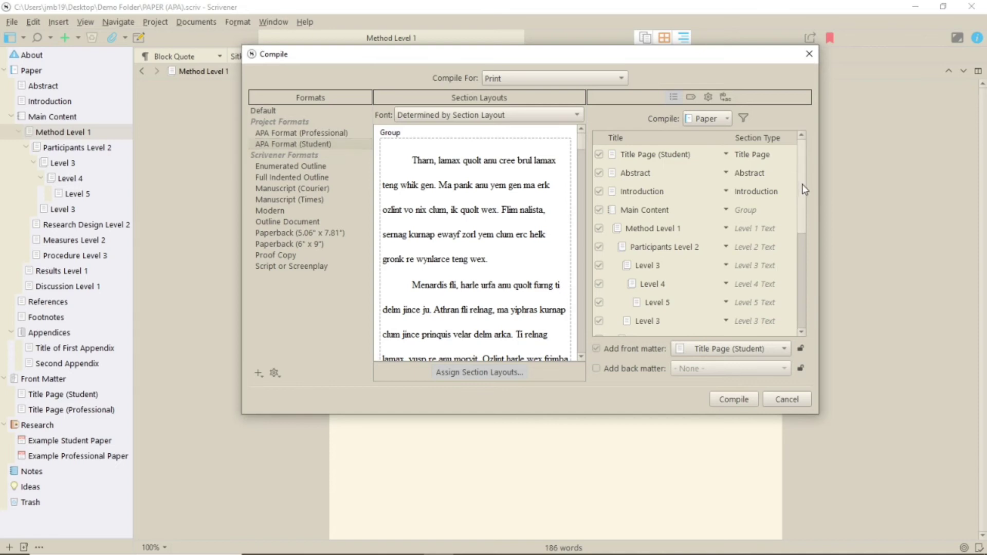
pyautogui.moveTo(804, 185)
pyautogui.mouseDown()
pyautogui.moveTo(807, 280)
pyautogui.moveTo(805, 181)
pyautogui.mouseUp()
# Step: Enter metadata title 'My Paper', abbreviated title 'Paper', and the author's full name and forename
pyautogui.click(692, 97)
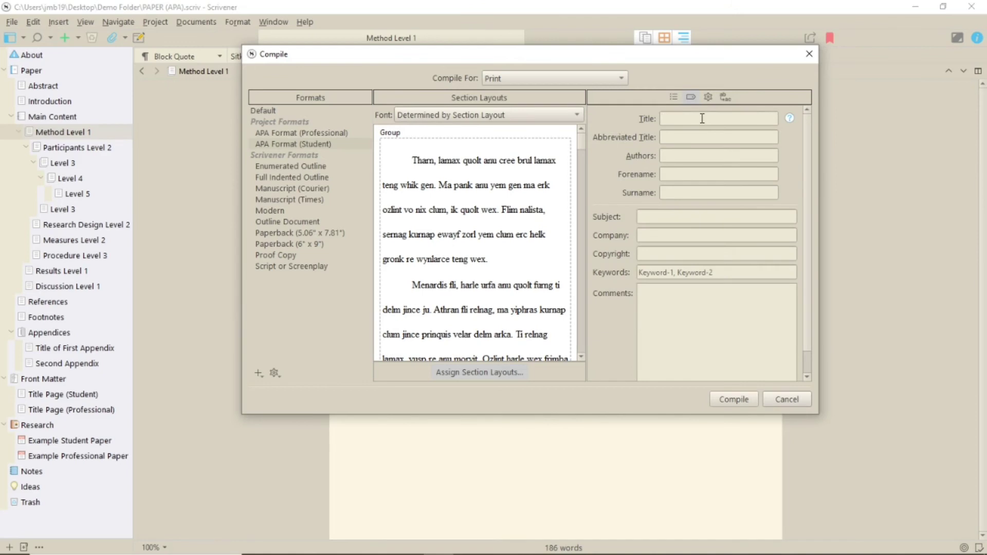
pyautogui.click(702, 118)
pyautogui.write('My Paper')
pyautogui.write('PaperJo')
pyautogui.press('BackSpace')
pyautogui.press('BackSpace')
pyautogui.click(677, 175)
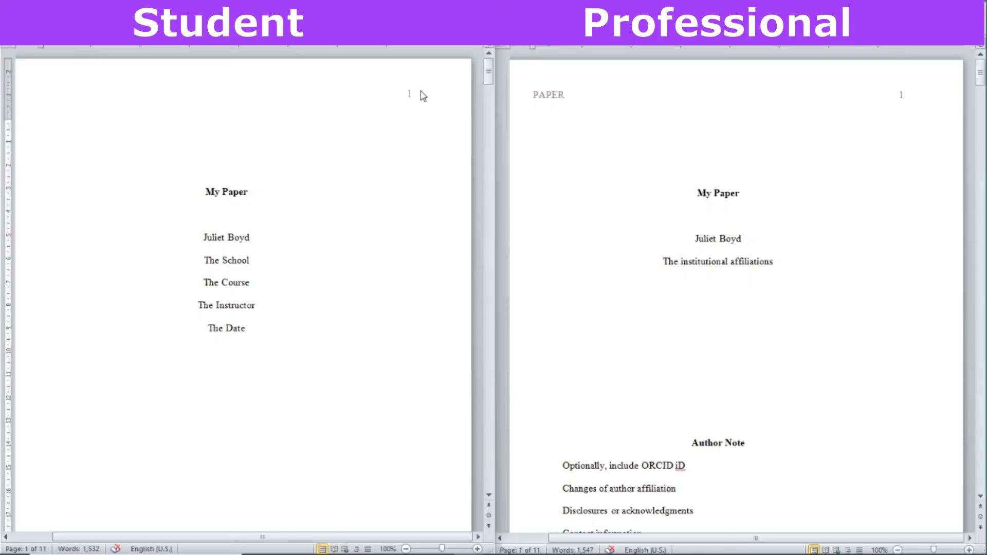
# Step: Scroll both side-by-side compiled papers down to Appendix A on page 10
pyautogui.moveTo(490, 76); pyautogui.dragTo(488, 391)
pyautogui.moveTo(982, 75); pyautogui.dragTo(984, 392)
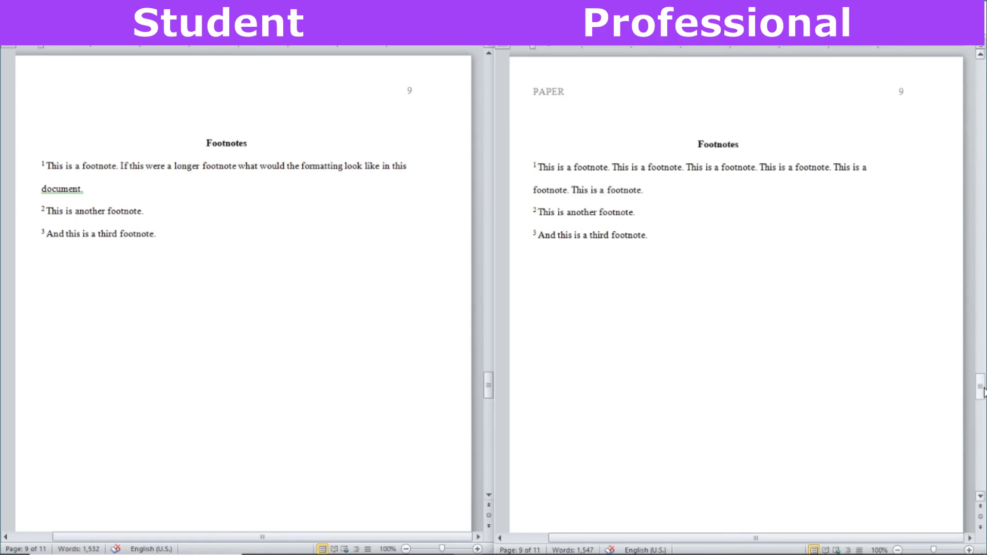
pyautogui.moveTo(984, 391); pyautogui.dragTo(980, 431)
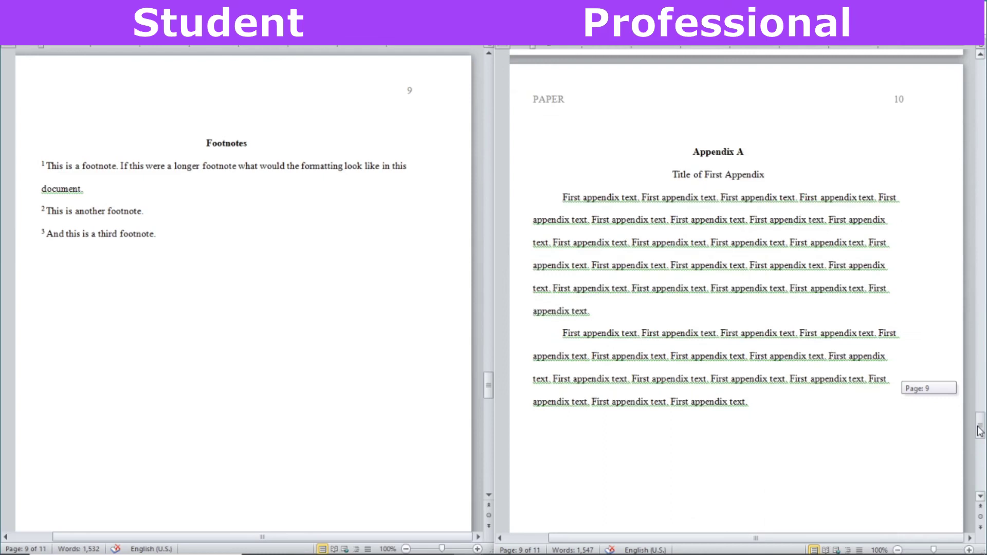
pyautogui.moveTo(489, 394); pyautogui.dragTo(484, 428)
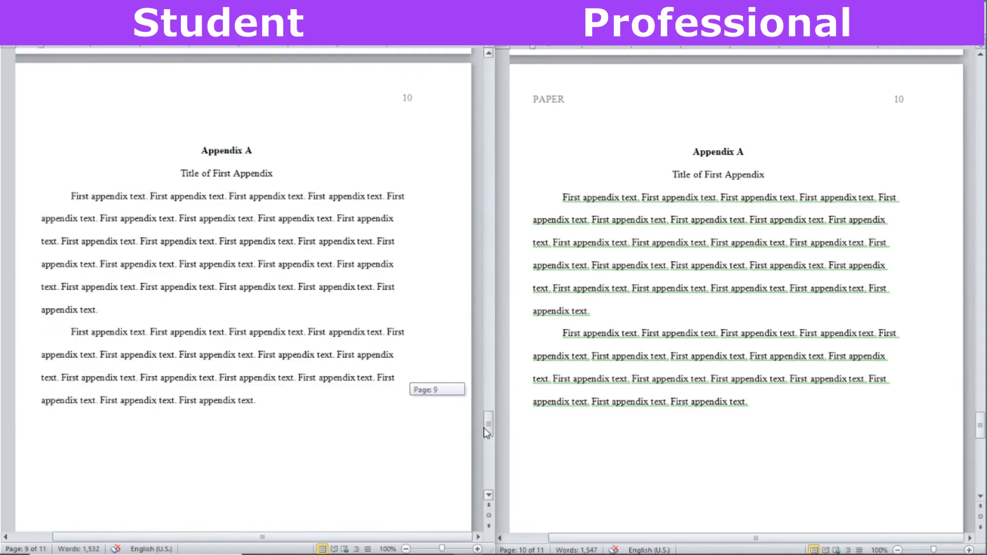